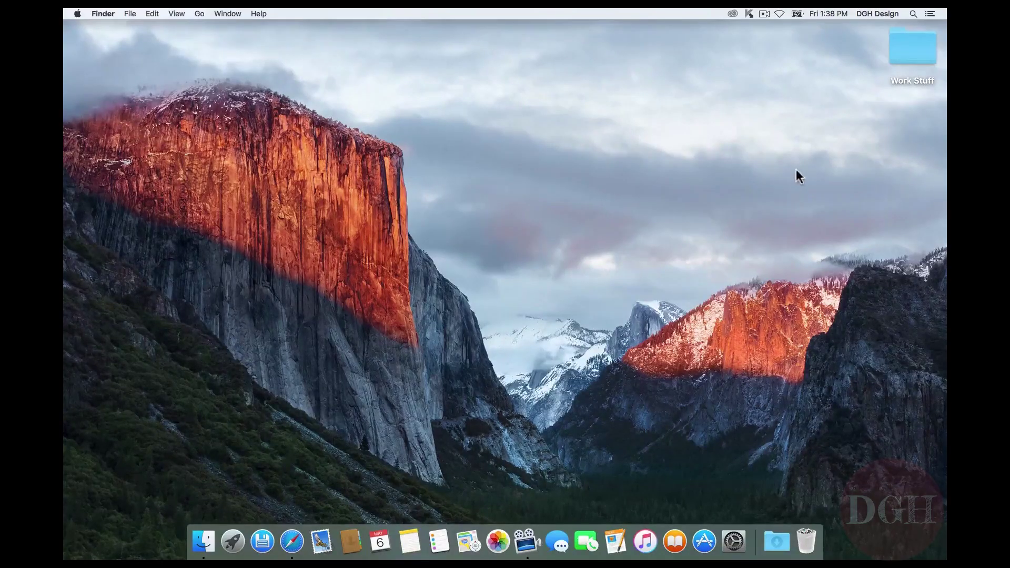
Step: Rename the desktop Work Stuff folder to My Docs, then back to Work Stuff
{"action": "left_click", "coordinate": [910, 44]}
{"action": "mouse_move", "coordinate": [911, 45]}
{"action": "left_mouse_down"}
{"action": "mouse_move", "coordinate": [799, 69]}
{"action": "mouse_move", "coordinate": [781, 154]}
{"action": "mouse_move", "coordinate": [711, 158]}
{"action": "mouse_move", "coordinate": [866, 88]}
{"action": "mouse_move", "coordinate": [910, 50]}
{"action": "left_mouse_up"}
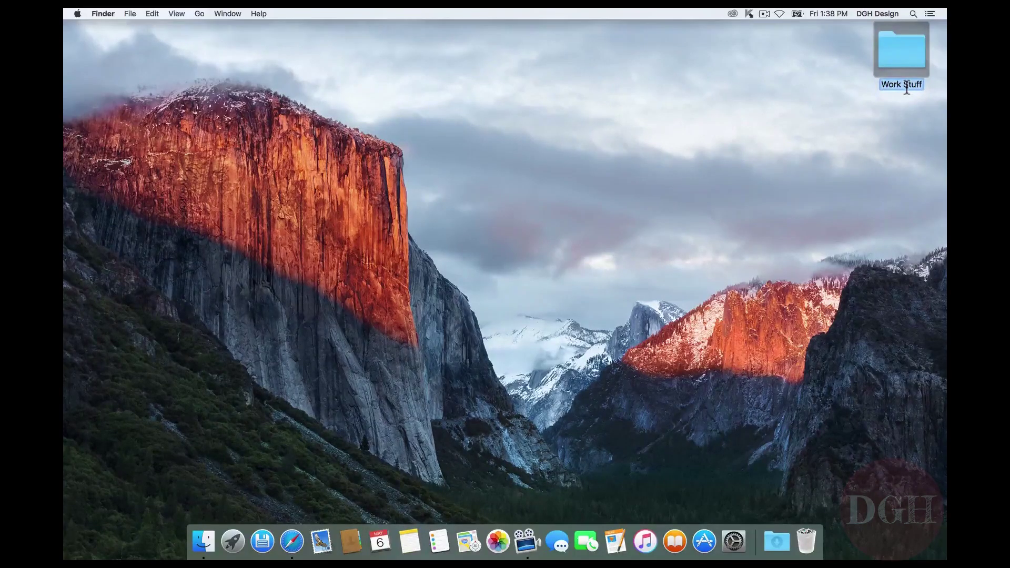
{"action": "type", "text": "My Docs"}
{"action": "key", "text": "Return"}
{"action": "key", "text": "Return"}
{"action": "type", "text": "Work Stuff"}
{"action": "key", "text": "Return"}
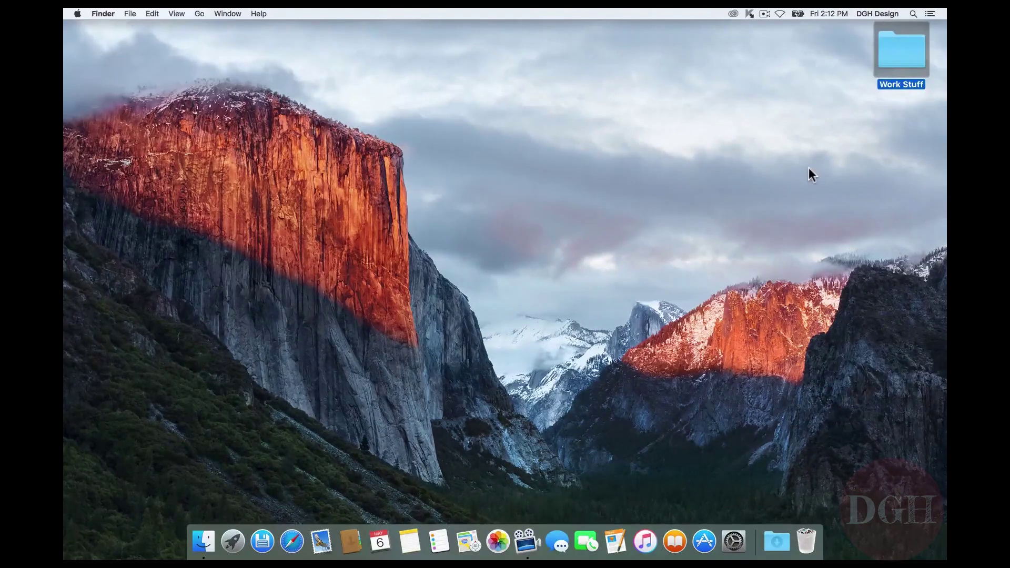
Step: Open the Work Stuff folder and show its files in List view
{"action": "double_click", "coordinate": [896, 57]}
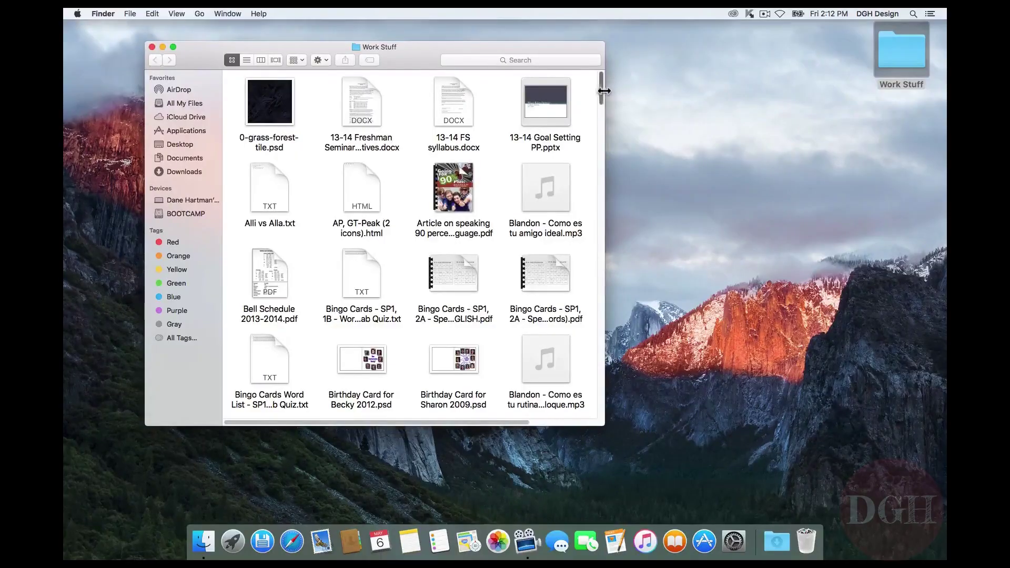
{"action": "mouse_move", "coordinate": [601, 89]}
{"action": "left_mouse_down"}
{"action": "mouse_move", "coordinate": [601, 168]}
{"action": "mouse_move", "coordinate": [604, 79]}
{"action": "left_mouse_up"}
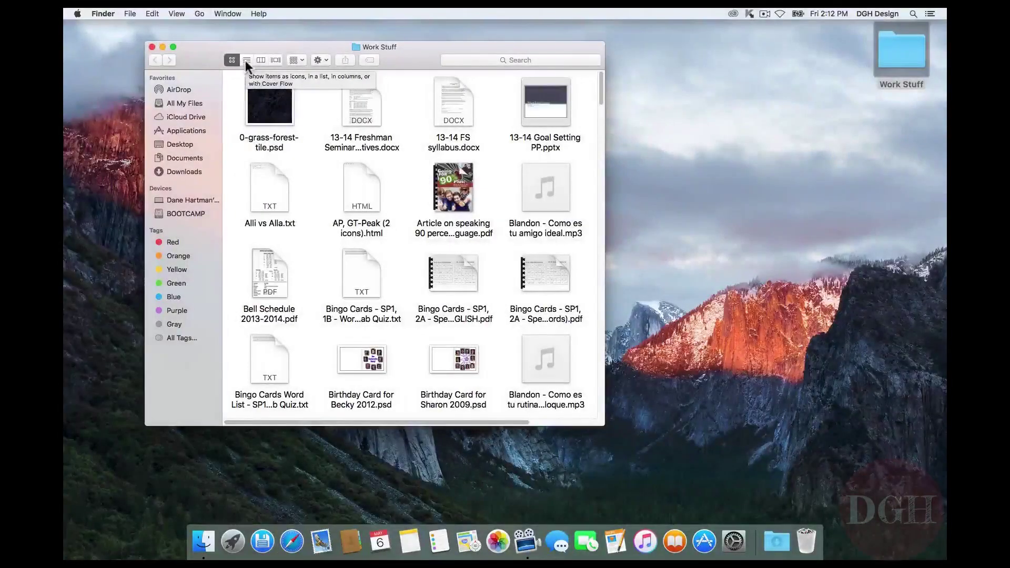
{"action": "left_click", "coordinate": [246, 59]}
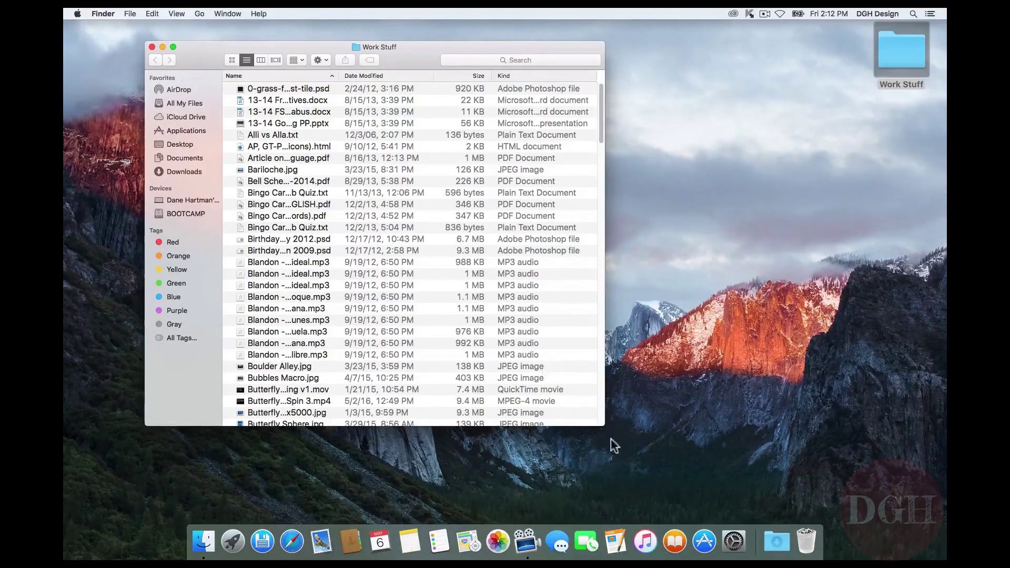
Step: Widen the Work Stuff window and move the Date Modified column past Size
{"action": "left_click_drag", "start_coordinate": [603, 427], "coordinate": [844, 506]}
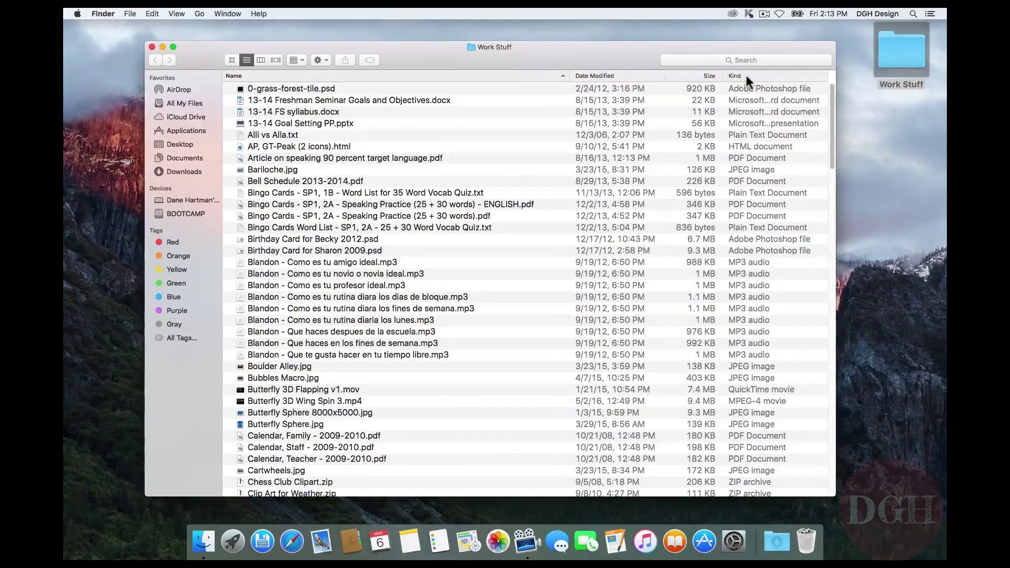
{"action": "right_click", "coordinate": [509, 74]}
{"action": "left_click_drag", "start_coordinate": [608, 77], "coordinate": [629, 79]}
Step: Rename Alli vs Alla.txt to Spanish Grammar.txt
{"action": "left_click", "coordinate": [274, 134]}
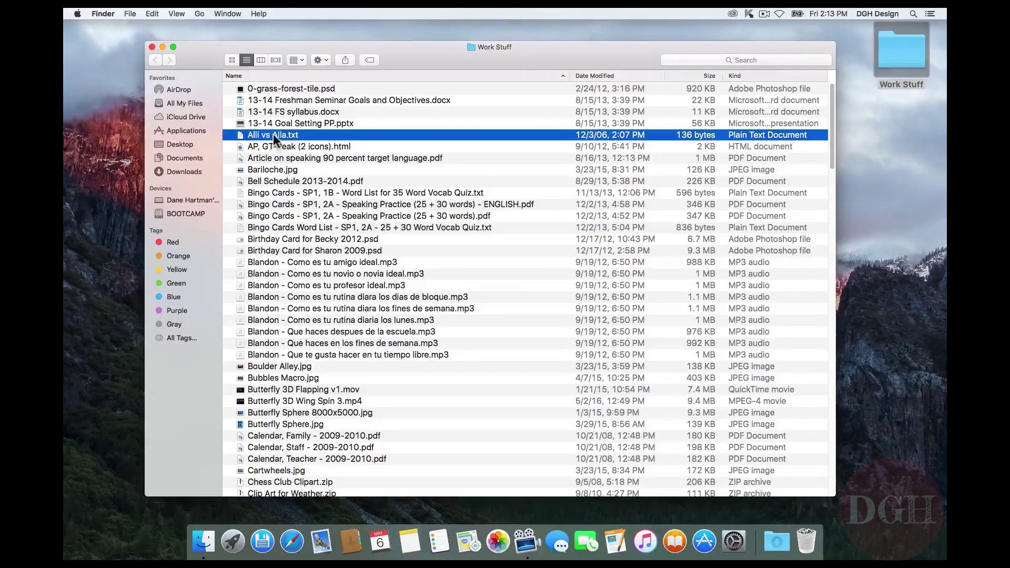
{"action": "left_click", "coordinate": [274, 135]}
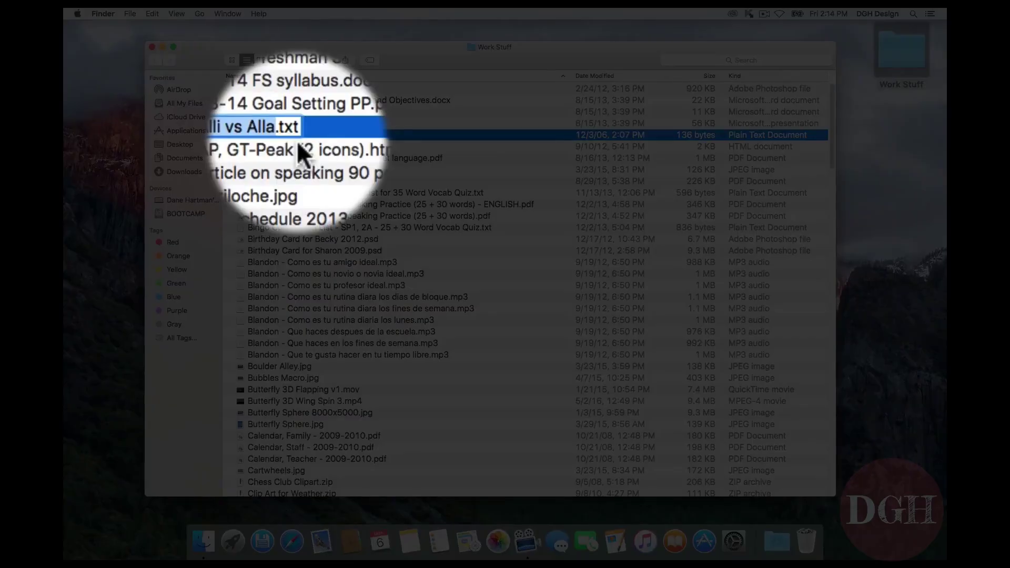
{"action": "type", "text": "Spanish "}
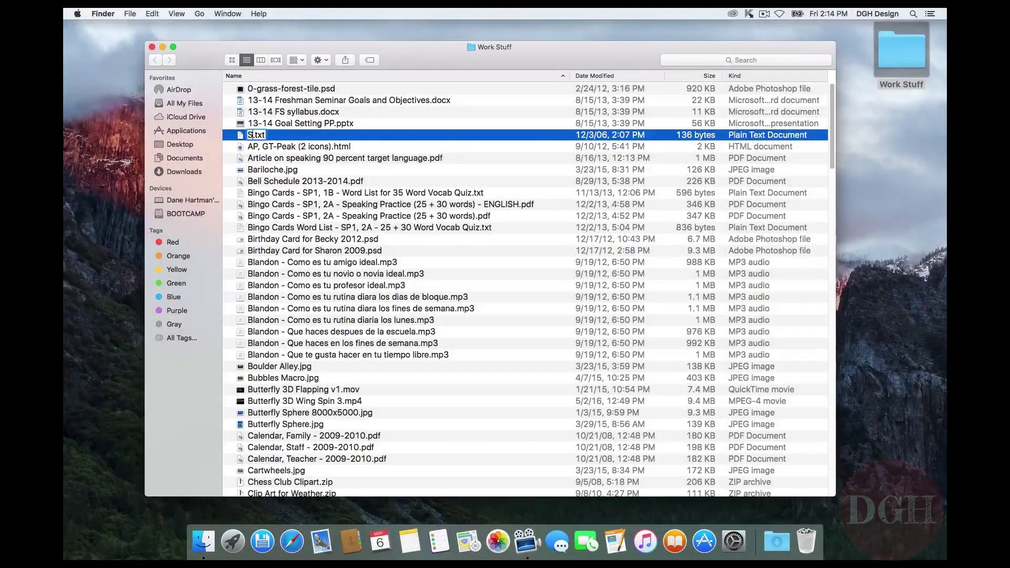
{"action": "type", "text": "Grammar"}
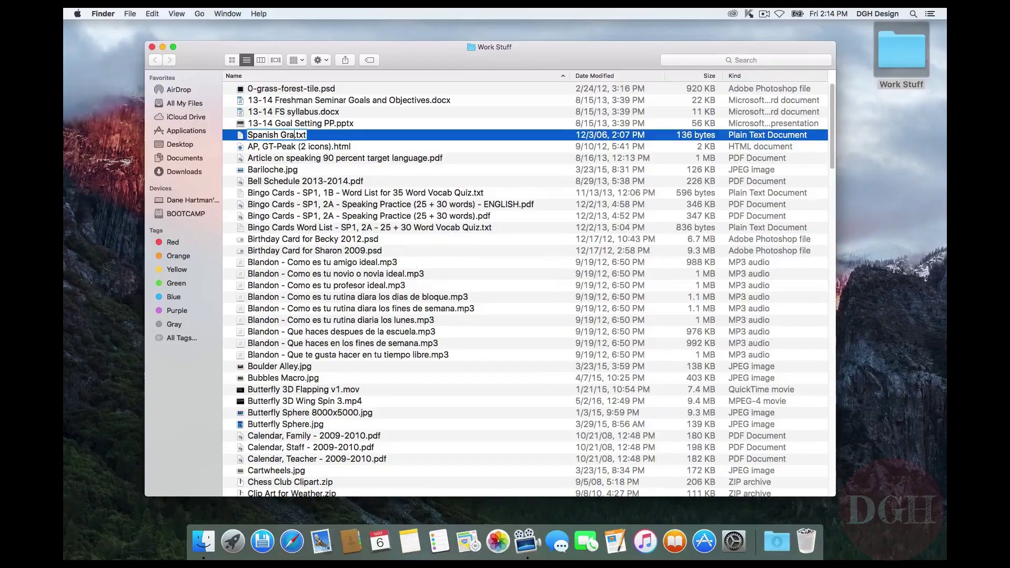
{"action": "key", "text": "Return"}
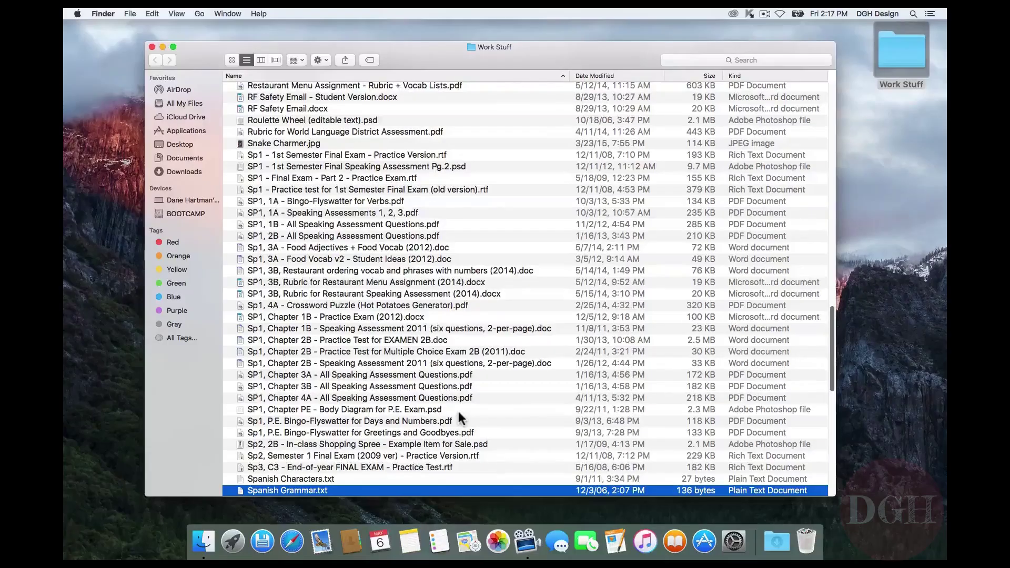
Step: Create a new folder named Images inside Work Stuff using File > New Folder
{"action": "left_click", "coordinate": [134, 12]}
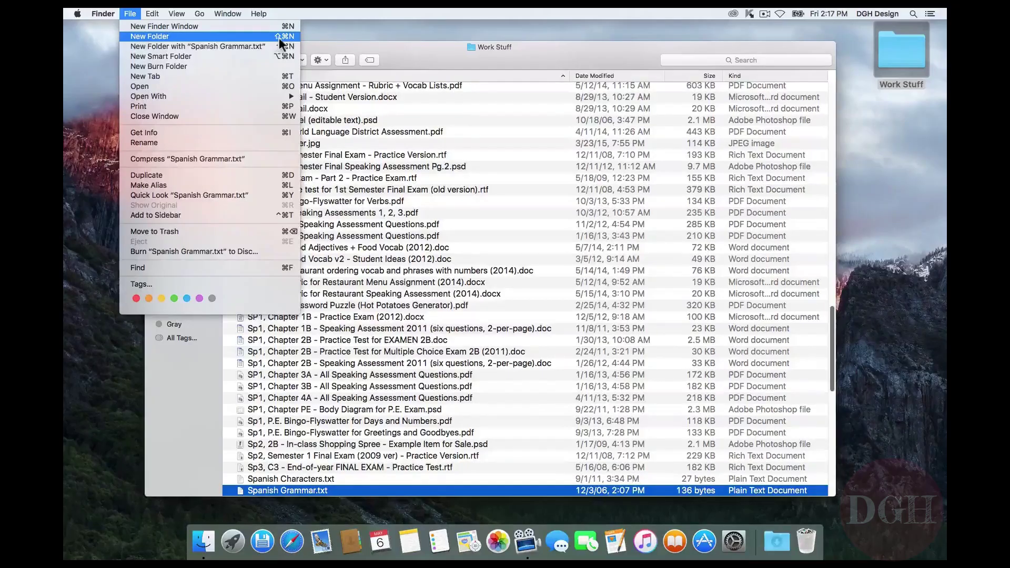
{"action": "left_click", "coordinate": [245, 35]}
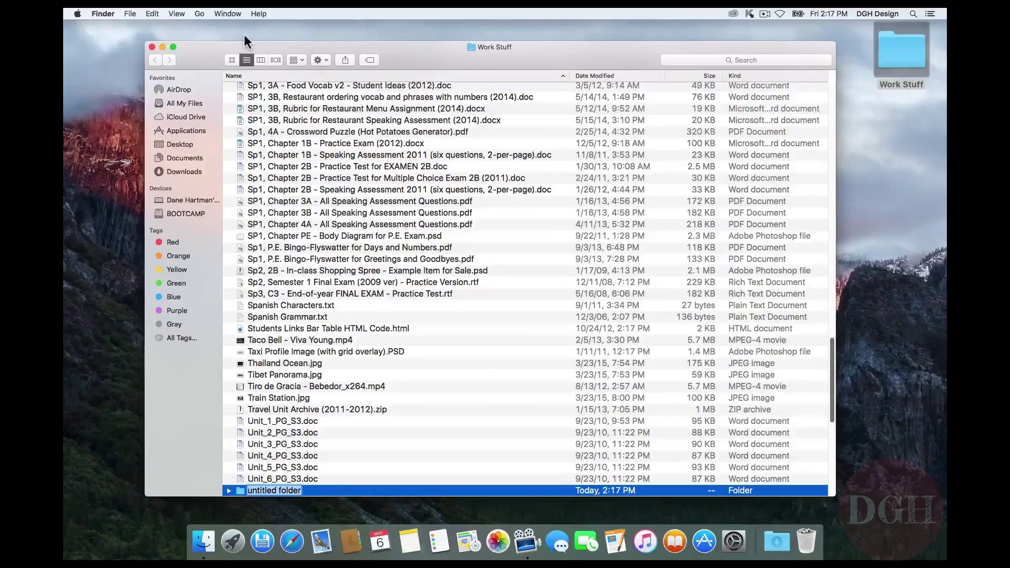
{"action": "type", "text": "Images"}
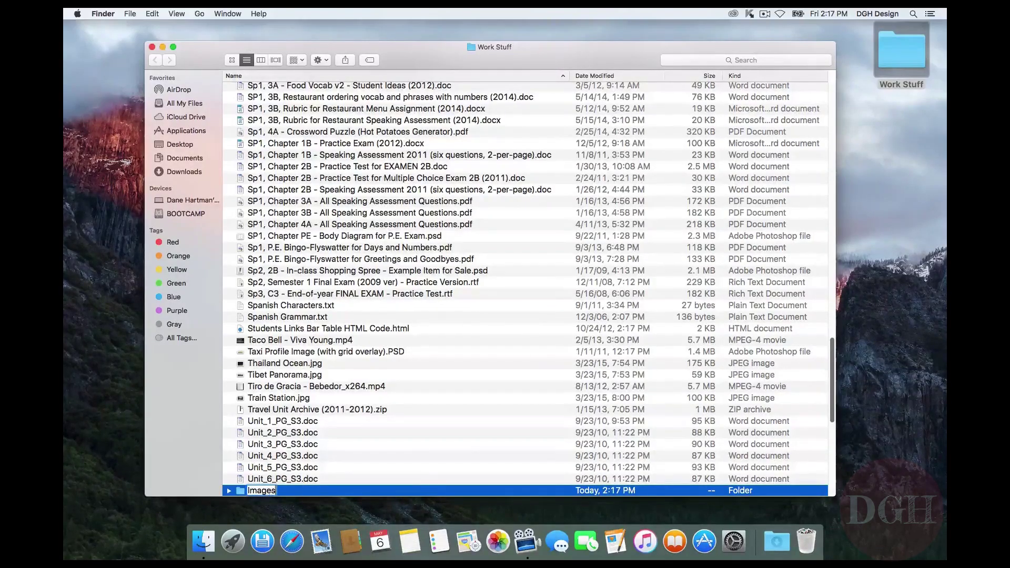
{"action": "key", "text": "Return"}
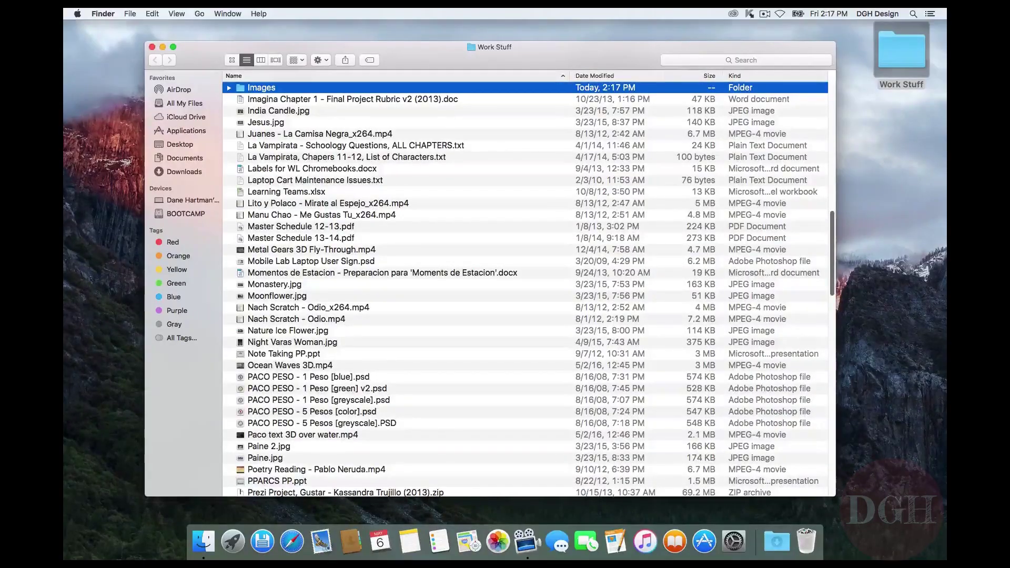
Step: Move Ice Barbed Wire.jpg and Ice Rose.jpg into the Images folder, then shift the window left
{"action": "scroll", "coordinate": [343, 160], "scroll_direction": "up", "scroll_amount": 10}
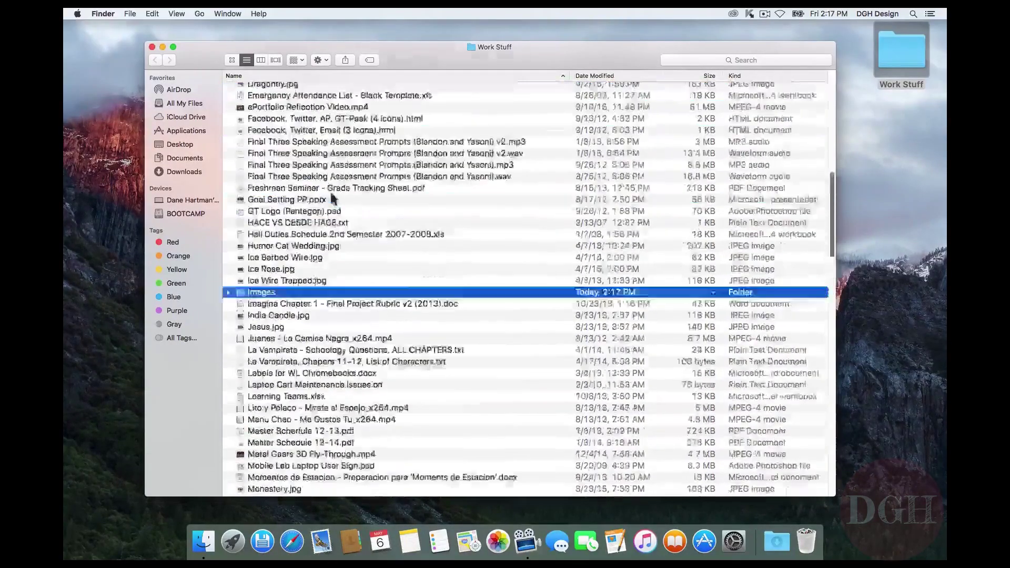
{"action": "scroll", "coordinate": [328, 209], "scroll_direction": "down", "scroll_amount": 1}
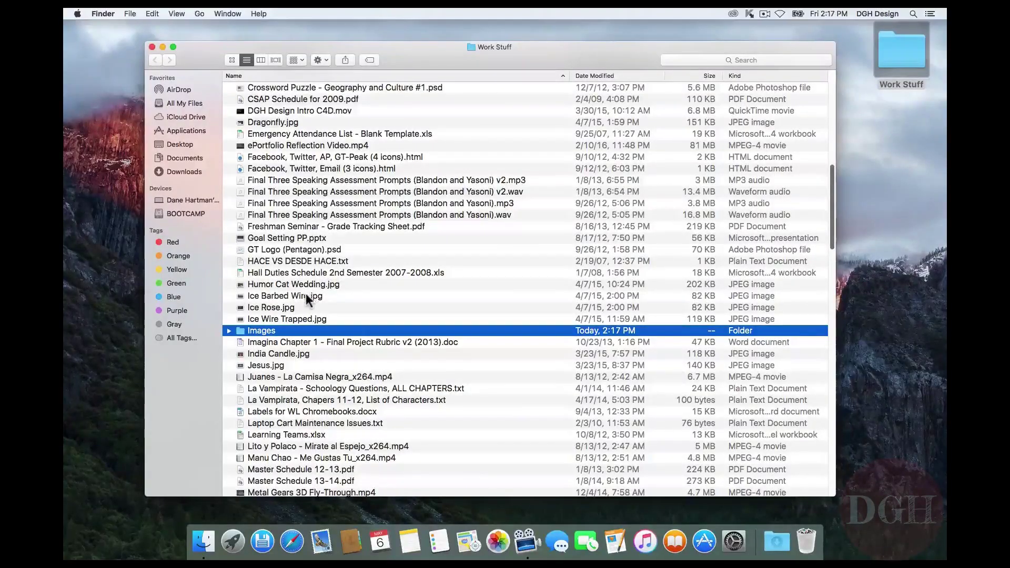
{"action": "left_click_drag", "start_coordinate": [311, 292], "coordinate": [267, 318]}
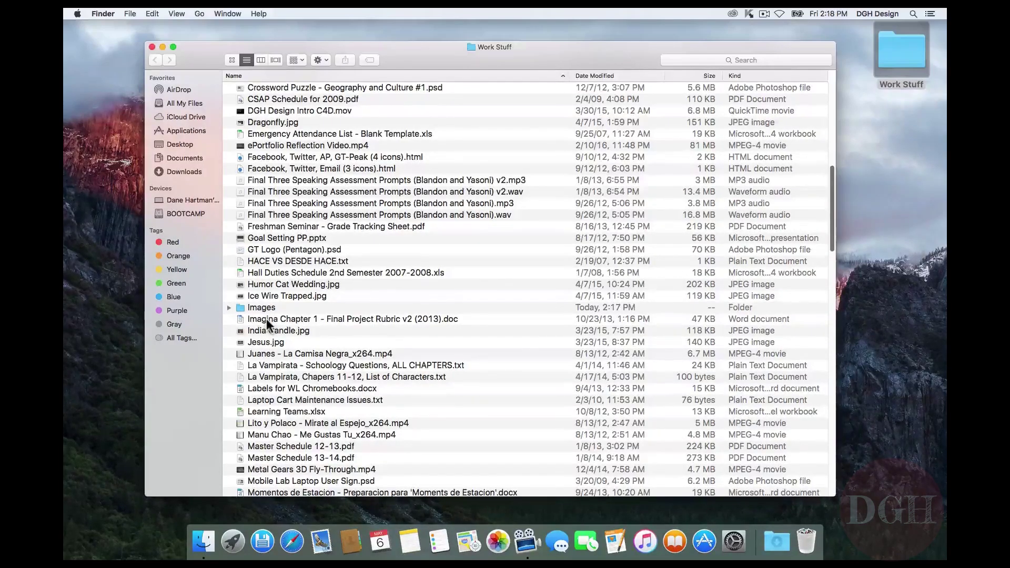
{"action": "left_click_drag", "start_coordinate": [441, 57], "coordinate": [374, 54]}
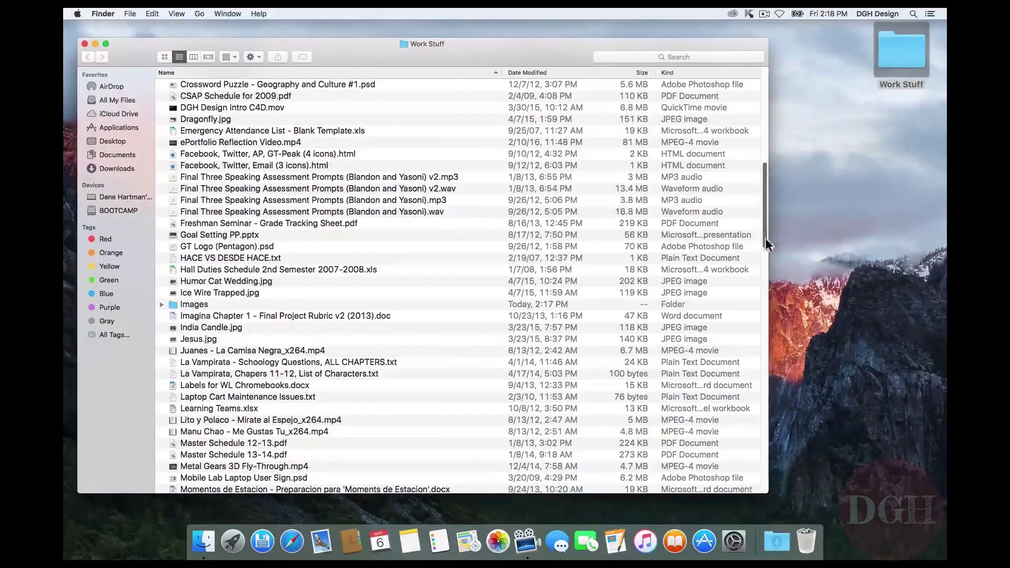
Step: Open Images in a new tab and pull it out into its own window beside Work Stuff
{"action": "left_click_drag", "start_coordinate": [768, 241], "coordinate": [609, 243]}
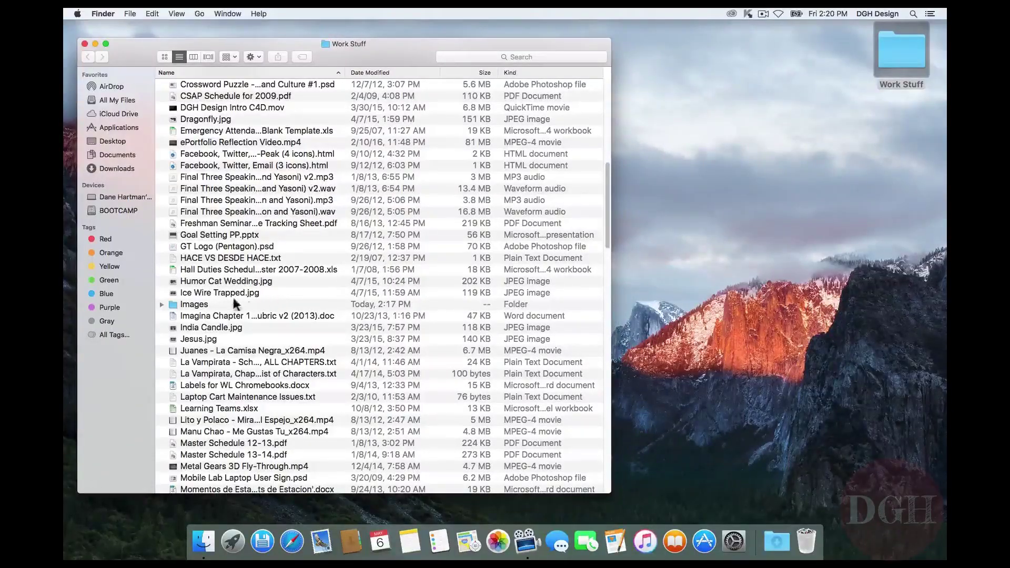
{"action": "left_click", "coordinate": [197, 305]}
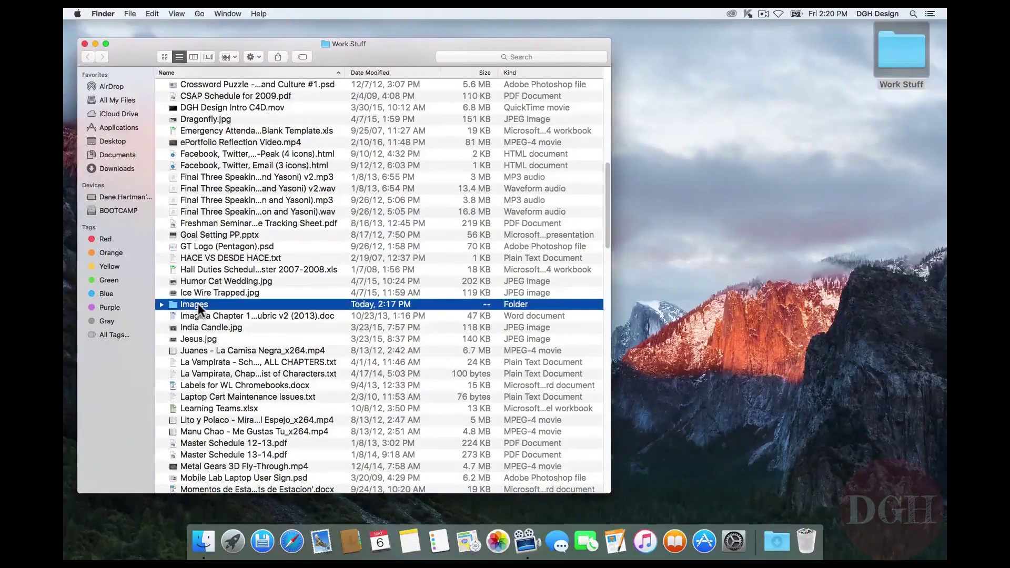
{"action": "right_click", "coordinate": [198, 303]}
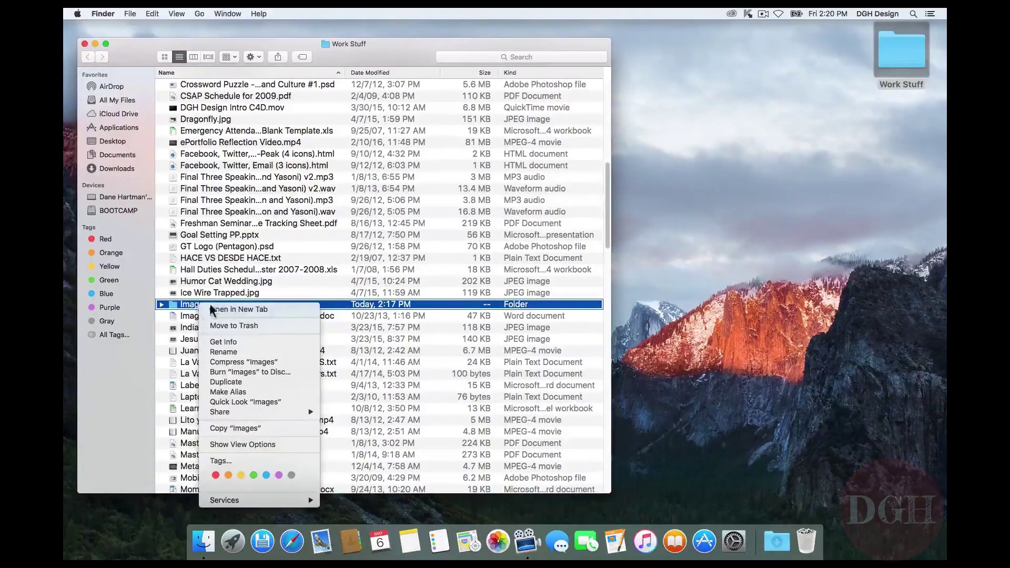
{"action": "left_click", "coordinate": [235, 310]}
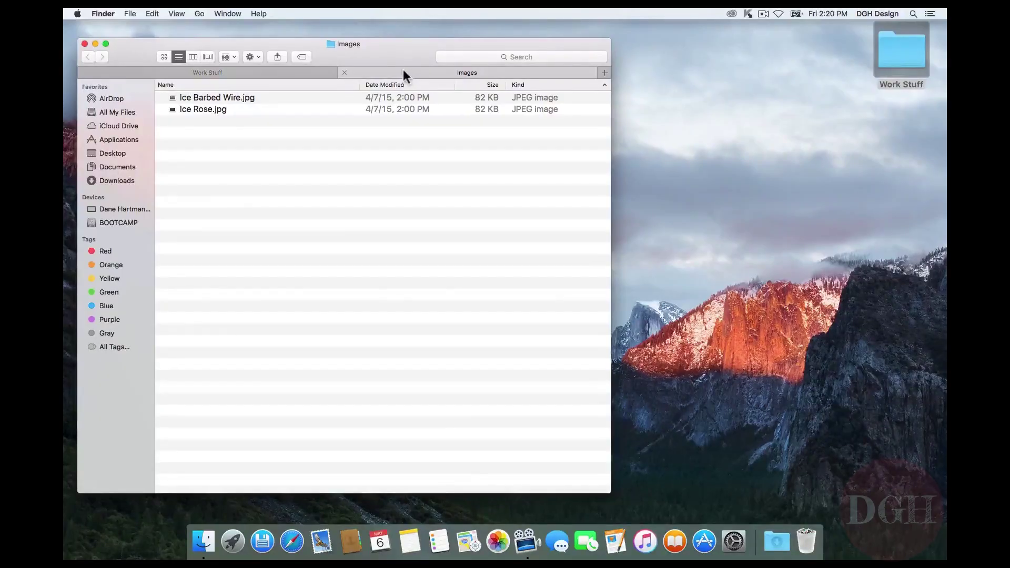
{"action": "left_click_drag", "start_coordinate": [404, 77], "coordinate": [791, 138]}
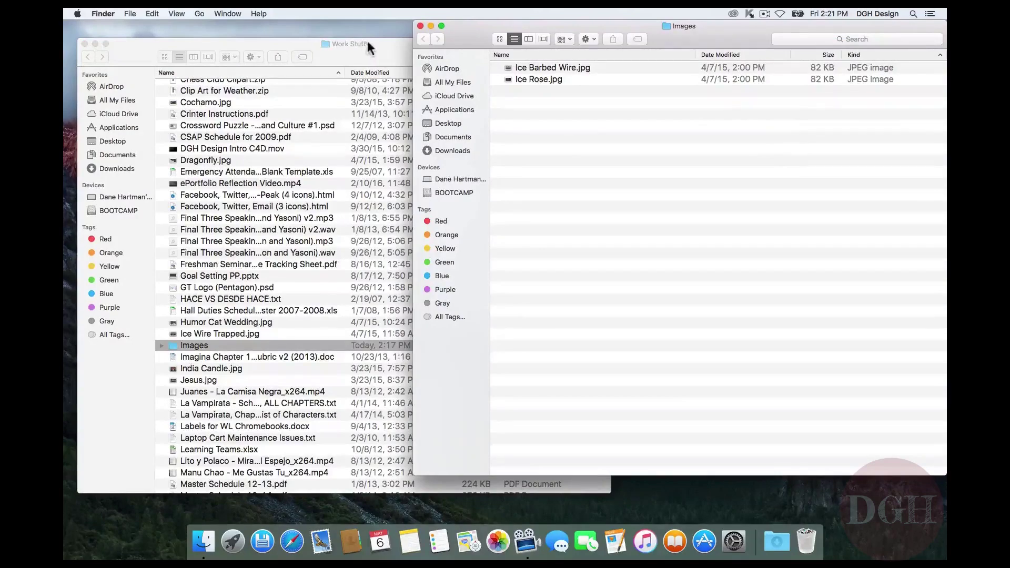
Step: Move Humor Cat Wedding, Ice Wire Trapped, India Candle and Jesus JPEGs into Images, then sort by kind
{"action": "left_click", "coordinate": [288, 42]}
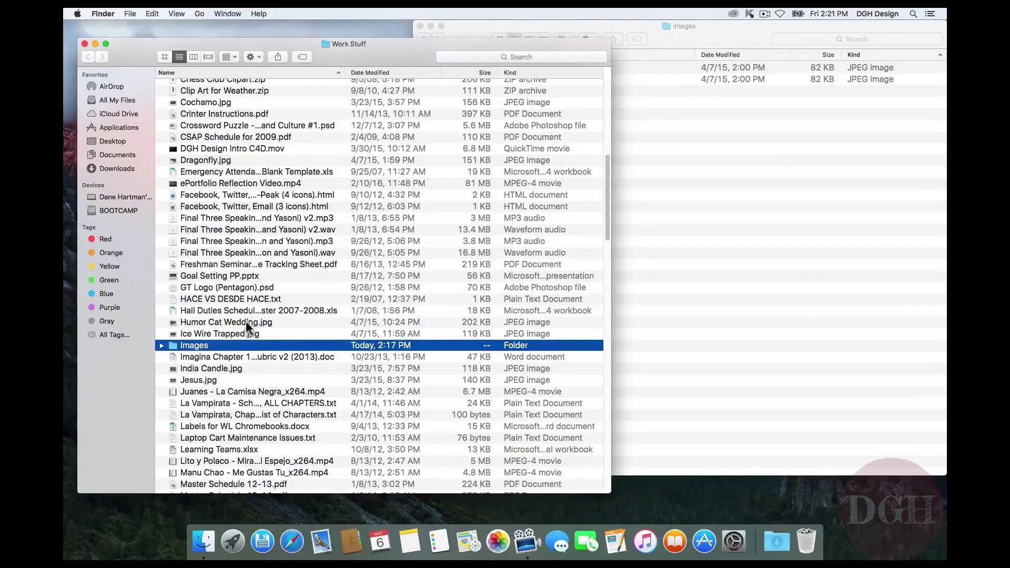
{"action": "left_click_drag", "start_coordinate": [245, 321], "coordinate": [793, 257]}
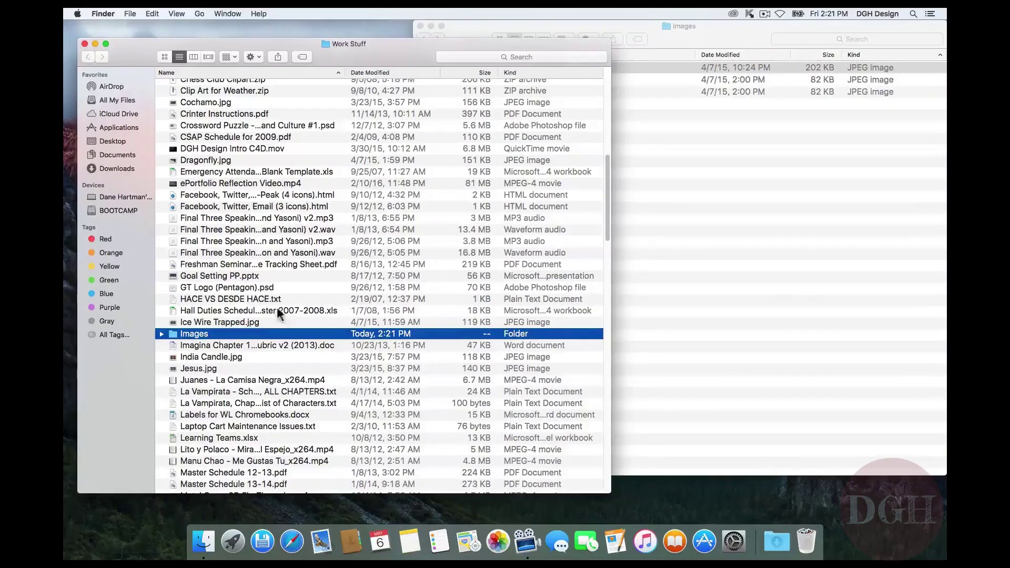
{"action": "left_click", "coordinate": [250, 323]}
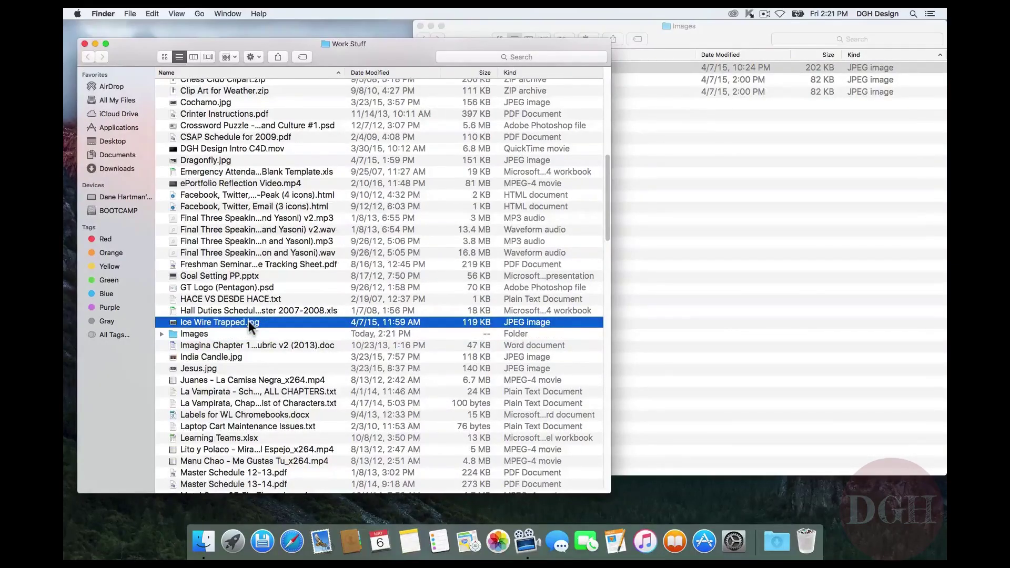
{"action": "key", "text": "super"}
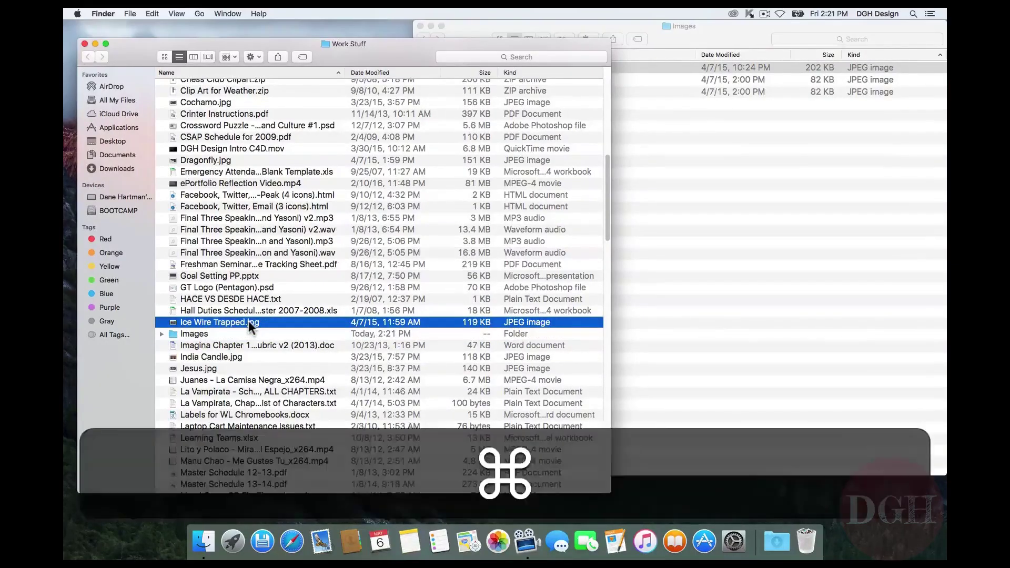
{"action": "left_click", "coordinate": [243, 356], "text": "super"}
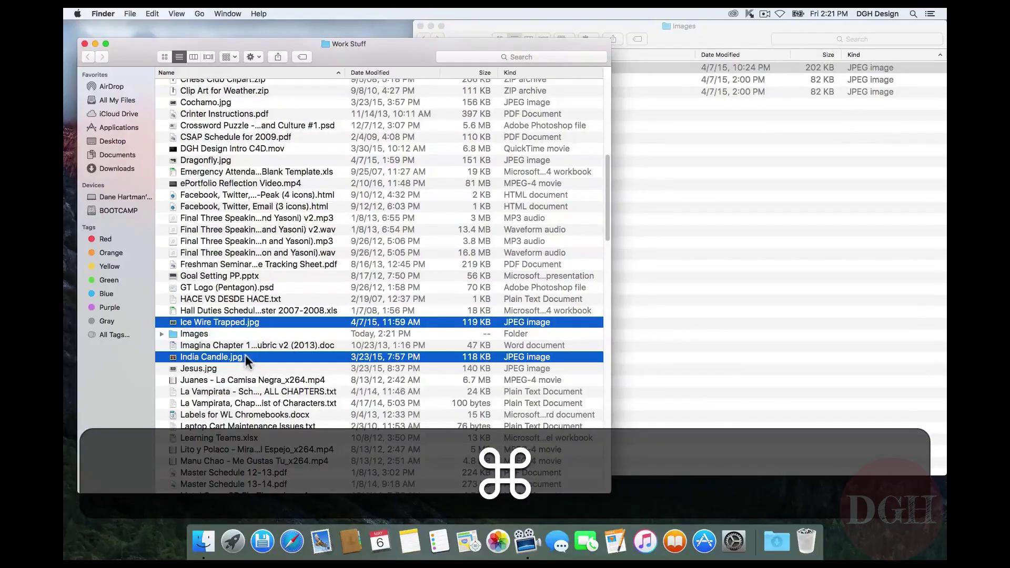
{"action": "left_click", "coordinate": [242, 368], "text": "super"}
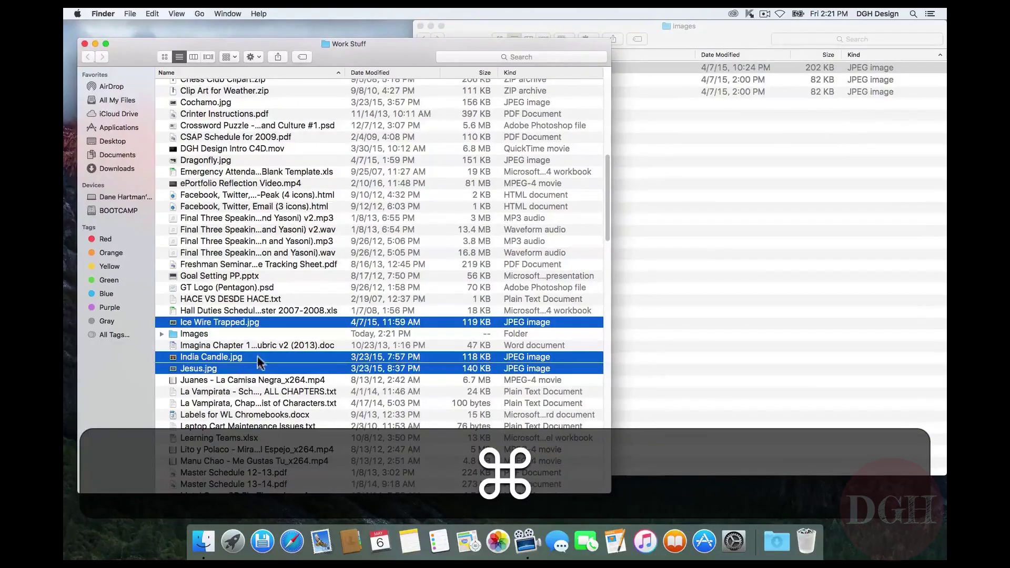
{"action": "left_click_drag", "start_coordinate": [253, 325], "coordinate": [797, 242]}
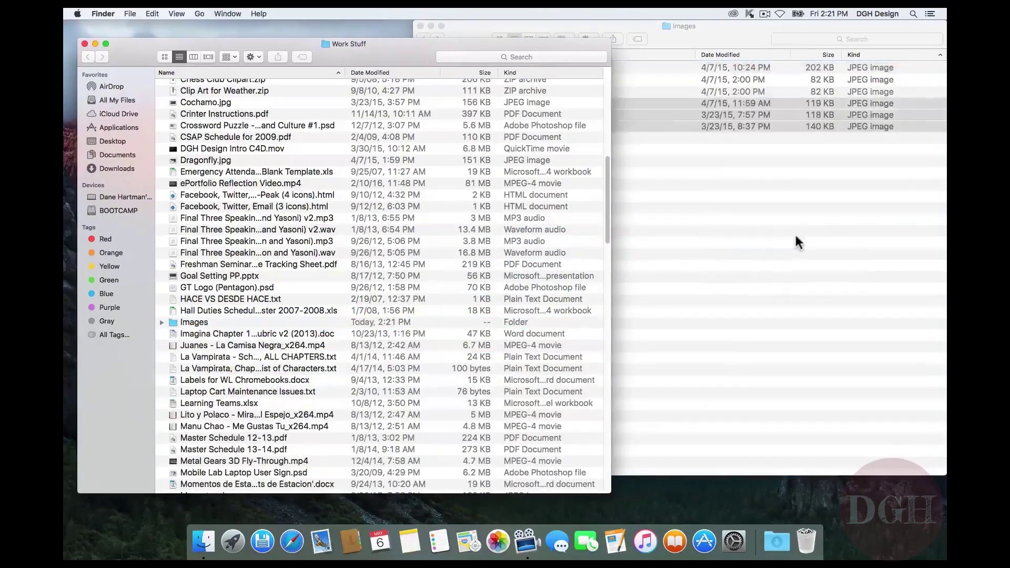
{"action": "left_click", "coordinate": [515, 73]}
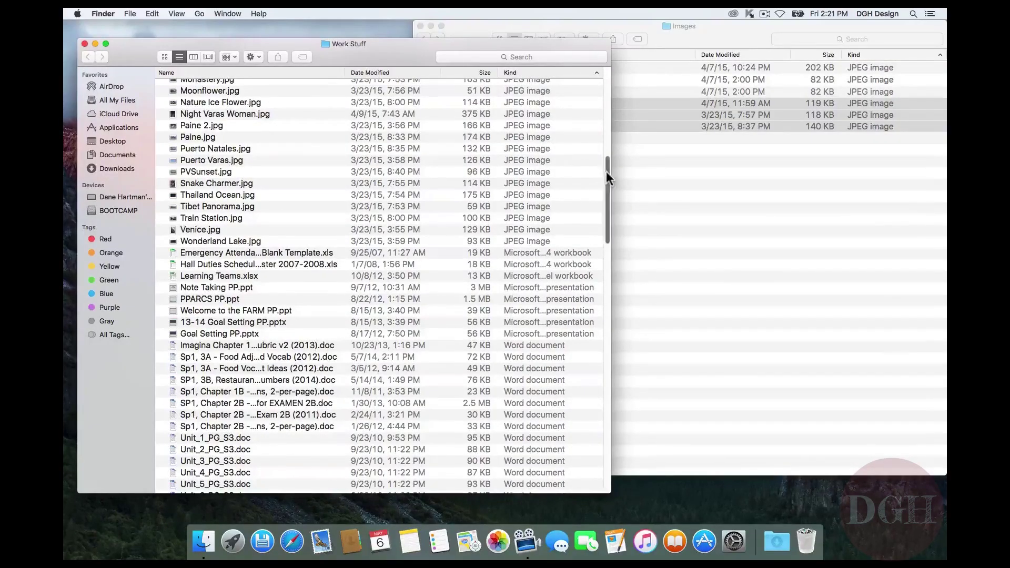
Step: Move every image from Bariloche.jpg through Wonderland Lake.jpg into the Images folder
{"action": "left_click_drag", "start_coordinate": [606, 172], "coordinate": [611, 143]}
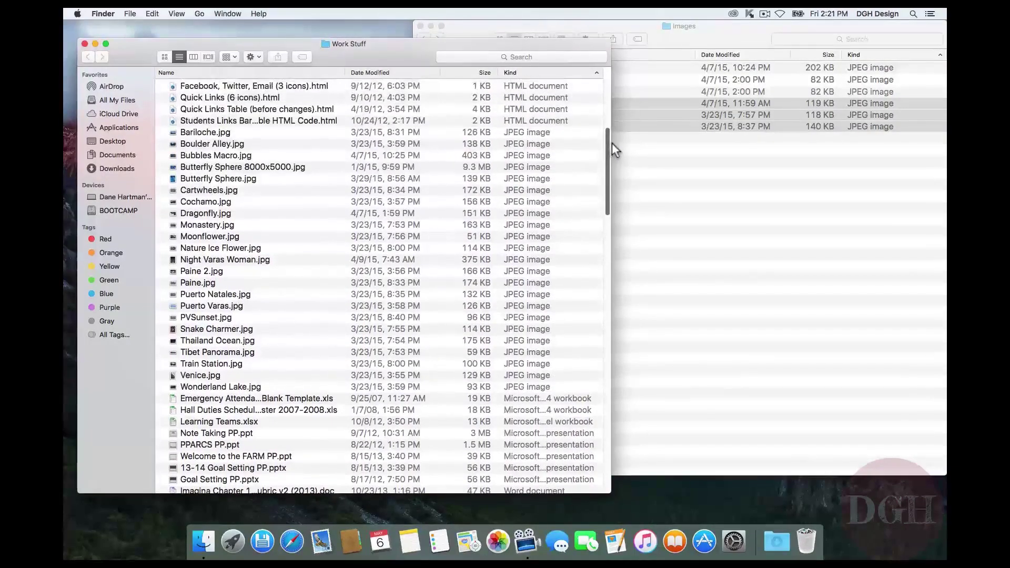
{"action": "left_click", "coordinate": [223, 132]}
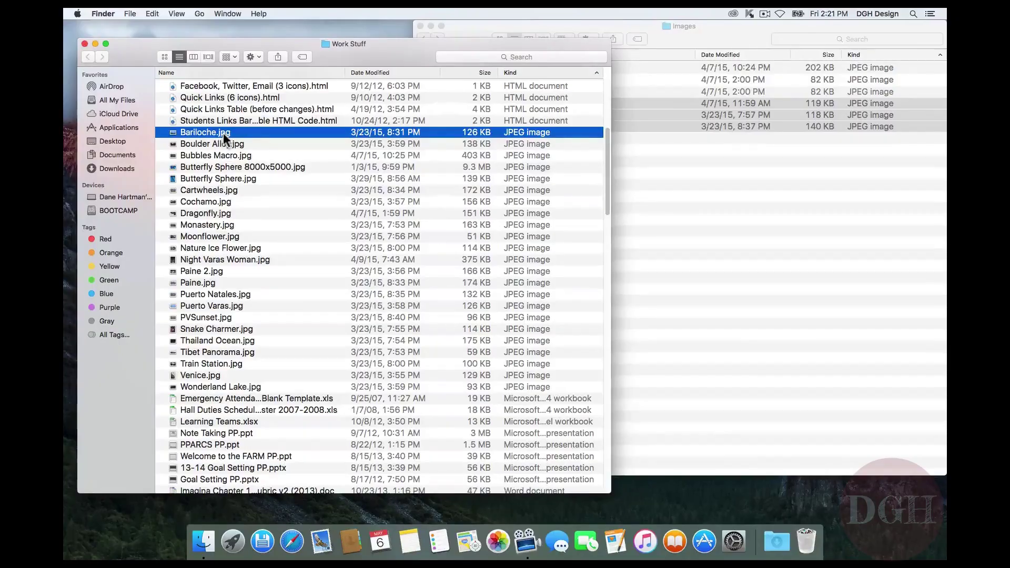
{"action": "key", "text": "shift"}
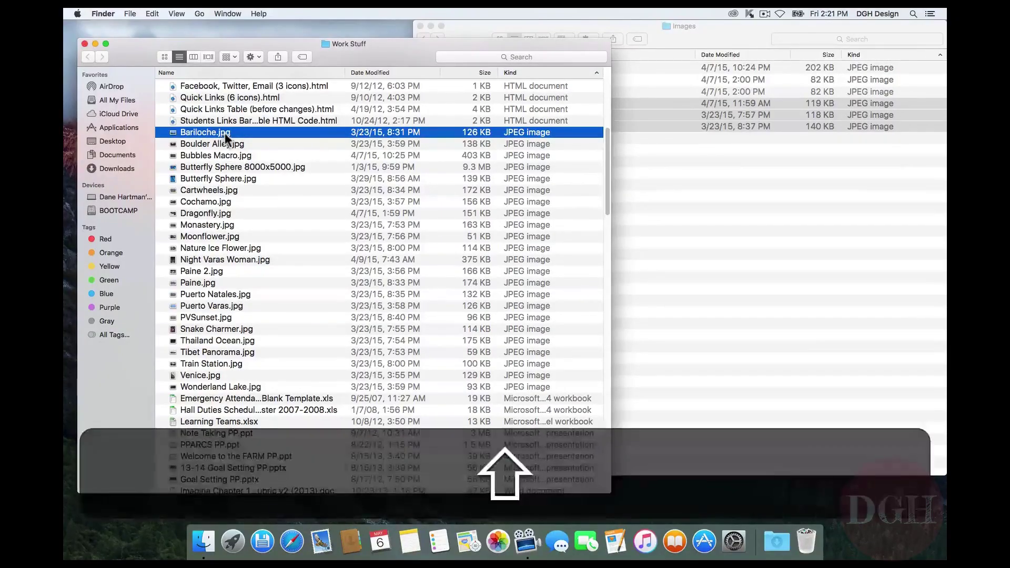
{"action": "left_click", "coordinate": [235, 386], "text": "shift"}
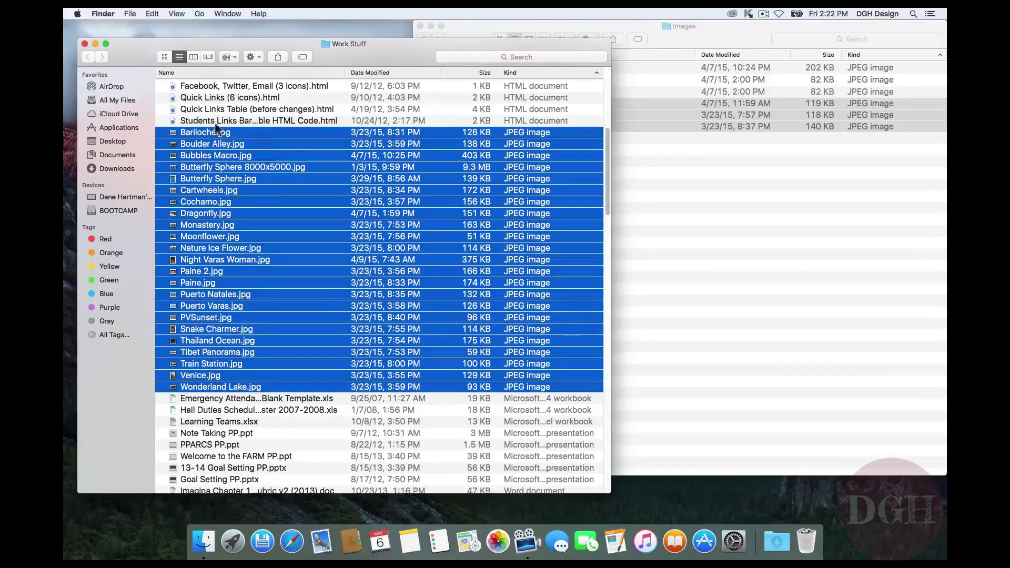
{"action": "left_click_drag", "start_coordinate": [288, 132], "coordinate": [739, 179]}
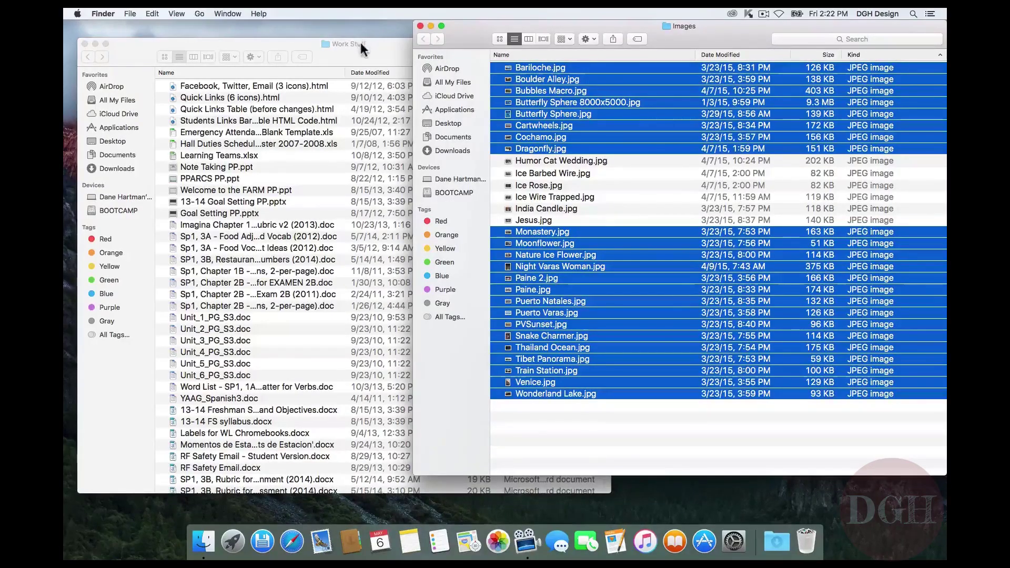
Step: Close the Images window and create a new folder named Word Docs
{"action": "left_click", "coordinate": [419, 25]}
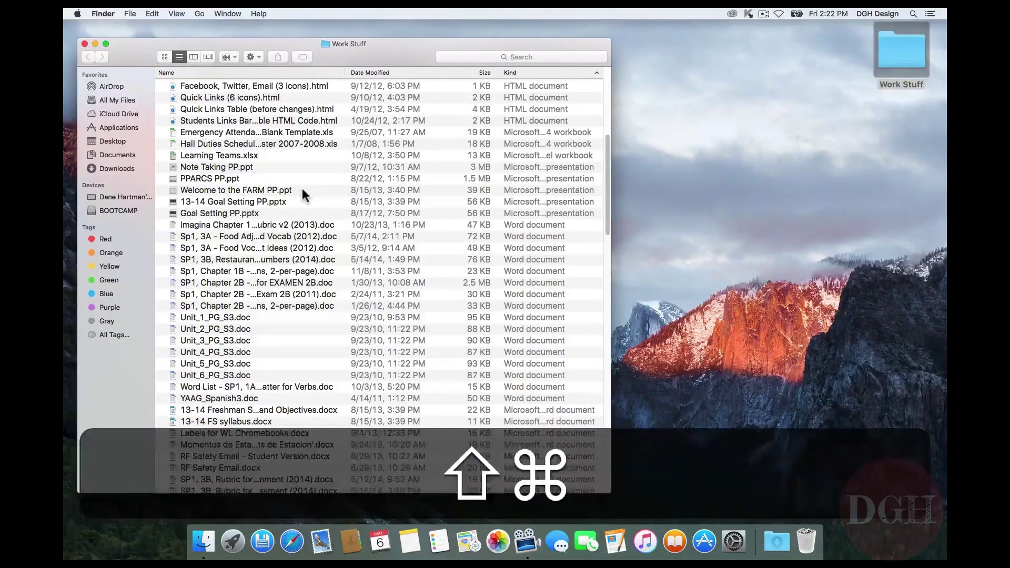
{"action": "key", "text": "shift+super+n"}
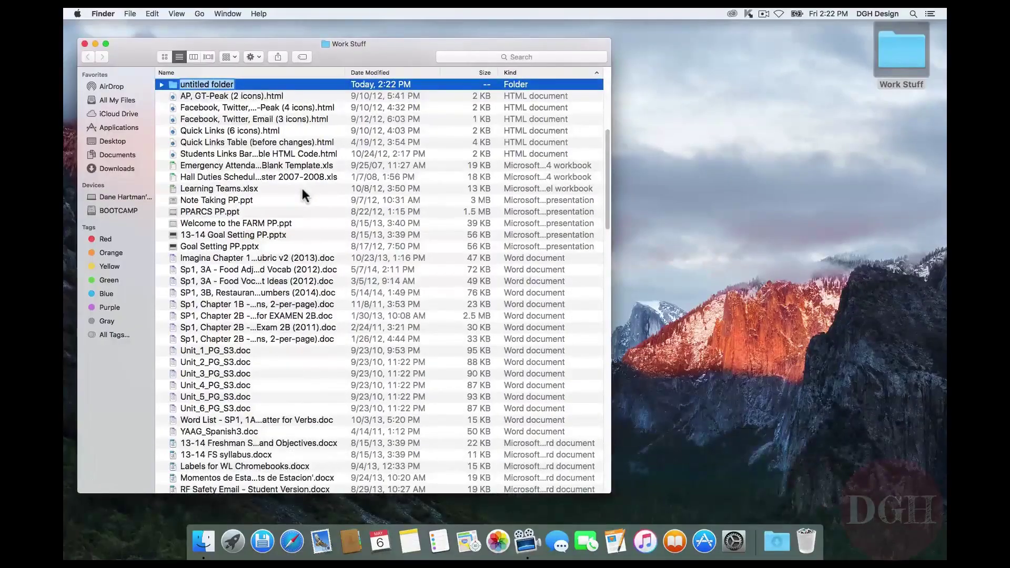
{"action": "type", "text": "Word Docs"}
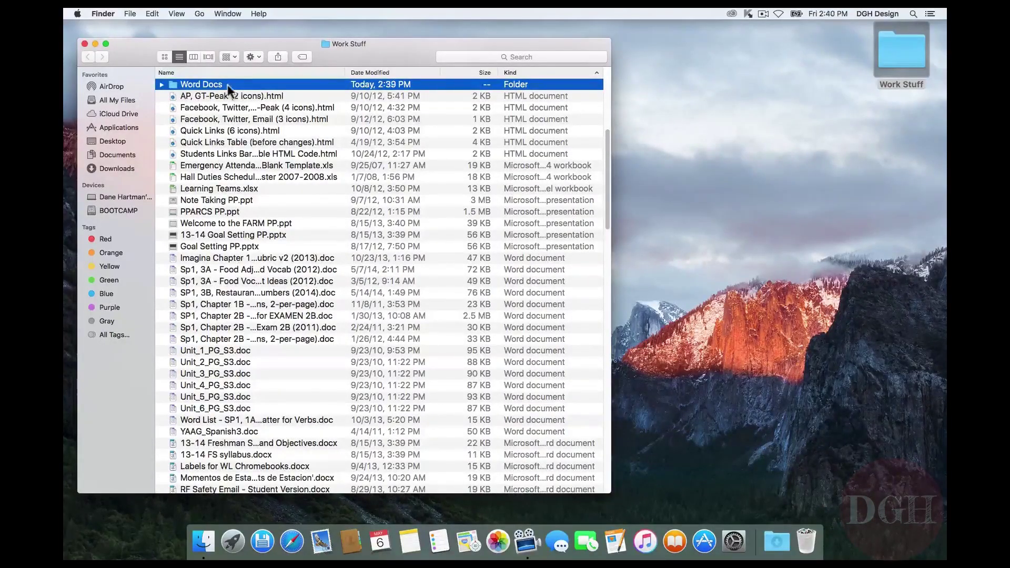
Step: Open Word Docs in a new tab and pull it out into its own window
{"action": "right_click", "coordinate": [227, 85]}
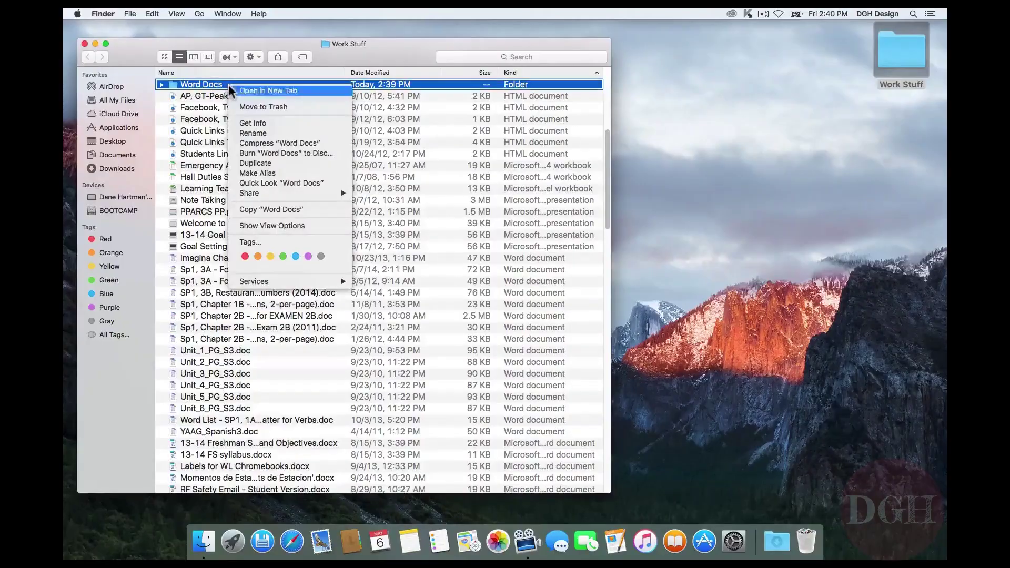
{"action": "left_click", "coordinate": [257, 90]}
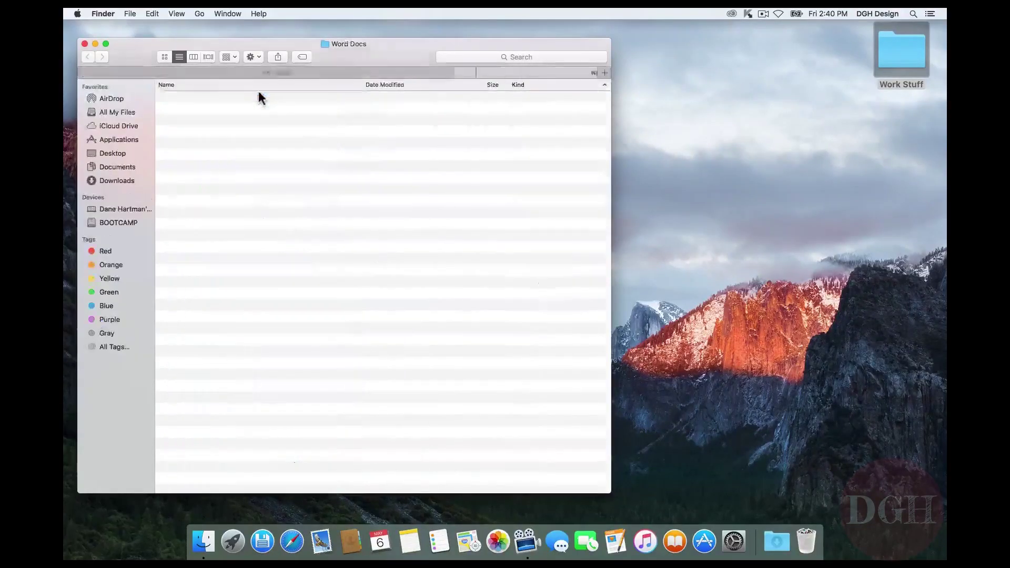
{"action": "left_click_drag", "start_coordinate": [415, 71], "coordinate": [789, 134]}
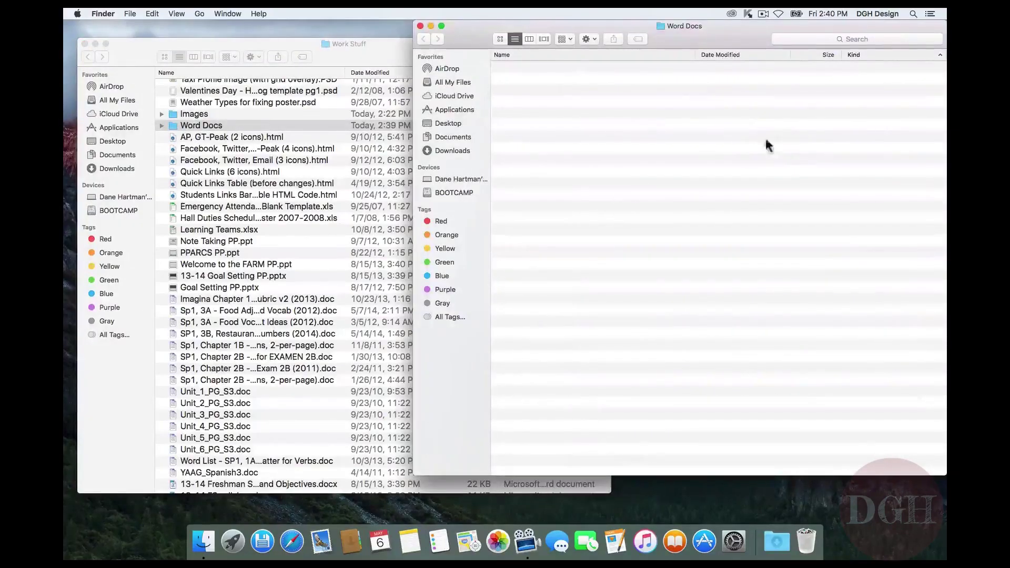
Step: Back in Work Stuff, select the first Word document in the list
{"action": "left_click", "coordinate": [273, 126]}
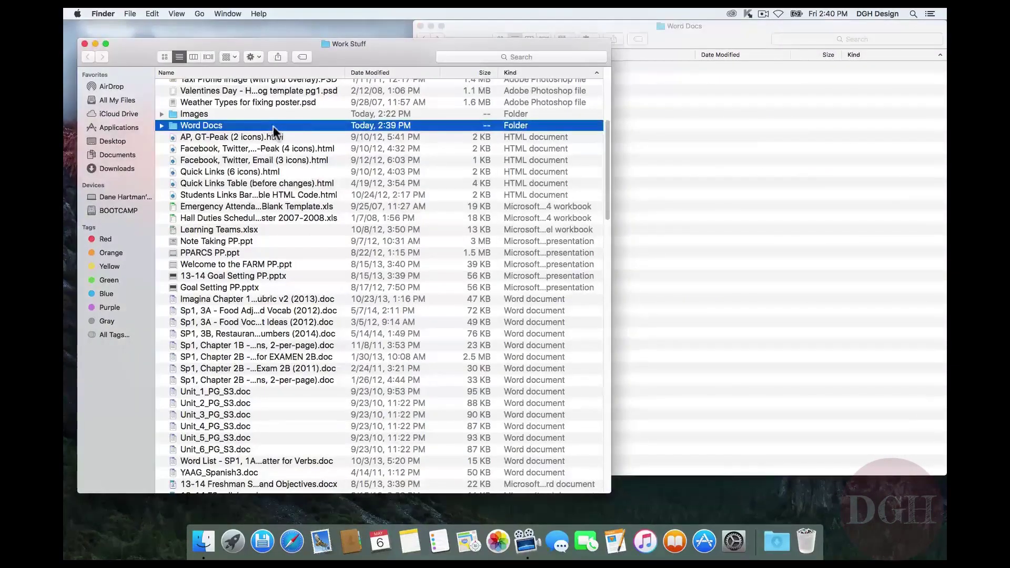
{"action": "scroll", "coordinate": [322, 239], "scroll_direction": "down", "scroll_amount": 5}
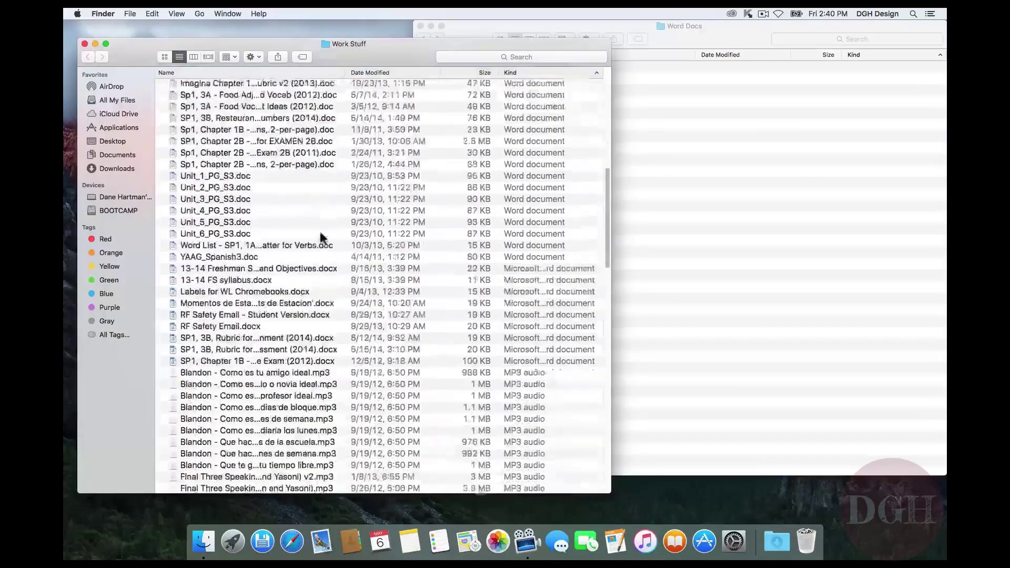
{"action": "scroll", "coordinate": [322, 238], "scroll_direction": "up", "scroll_amount": 4}
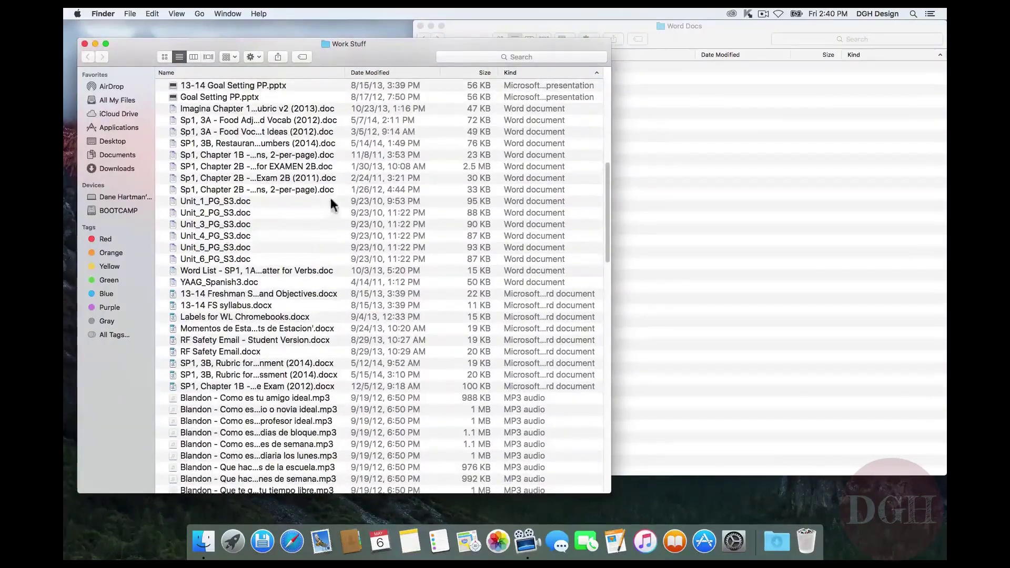
{"action": "left_click", "coordinate": [276, 109]}
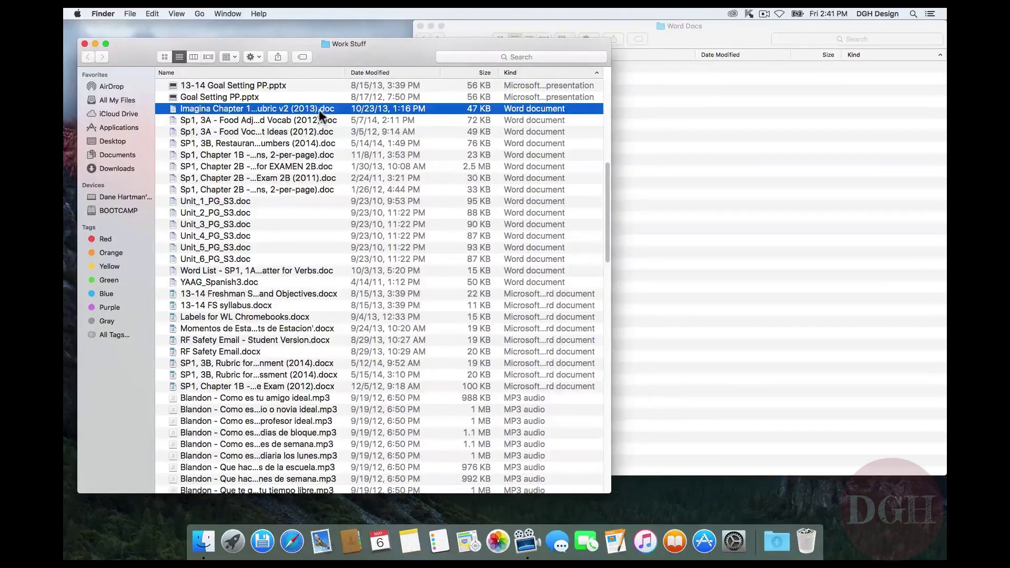
{"action": "left_click", "coordinate": [319, 293]}
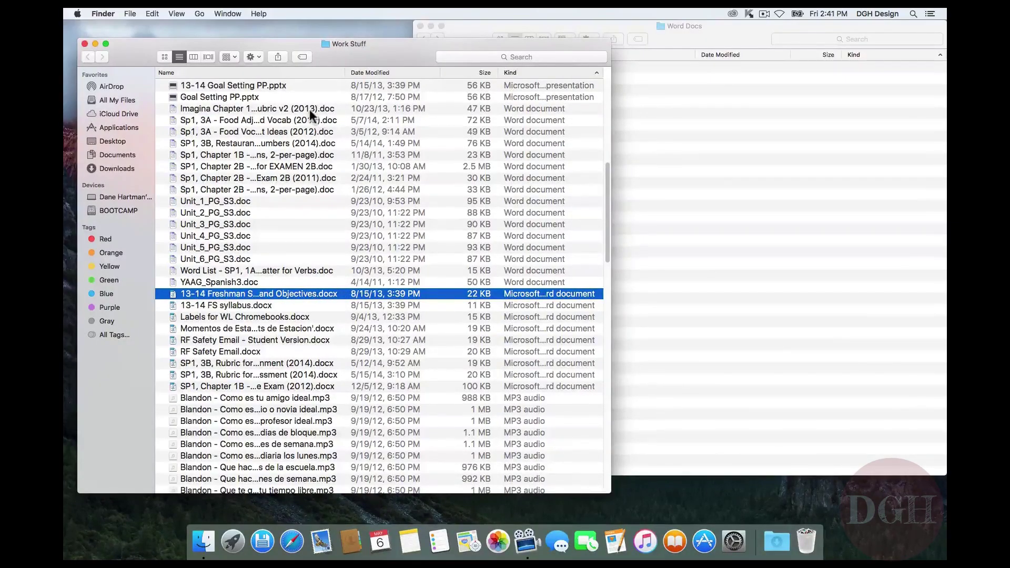
{"action": "left_click", "coordinate": [294, 106]}
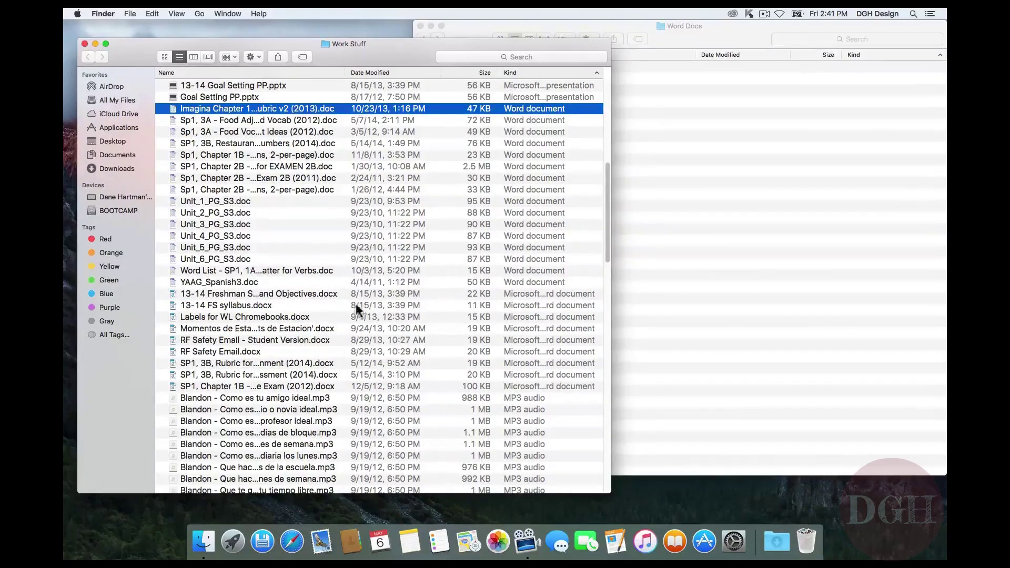
Step: Move all 25 Word documents into Word Docs, then select the Blandon-to-Yasoni MP3 range
{"action": "left_click", "coordinate": [317, 384], "text": "shift"}
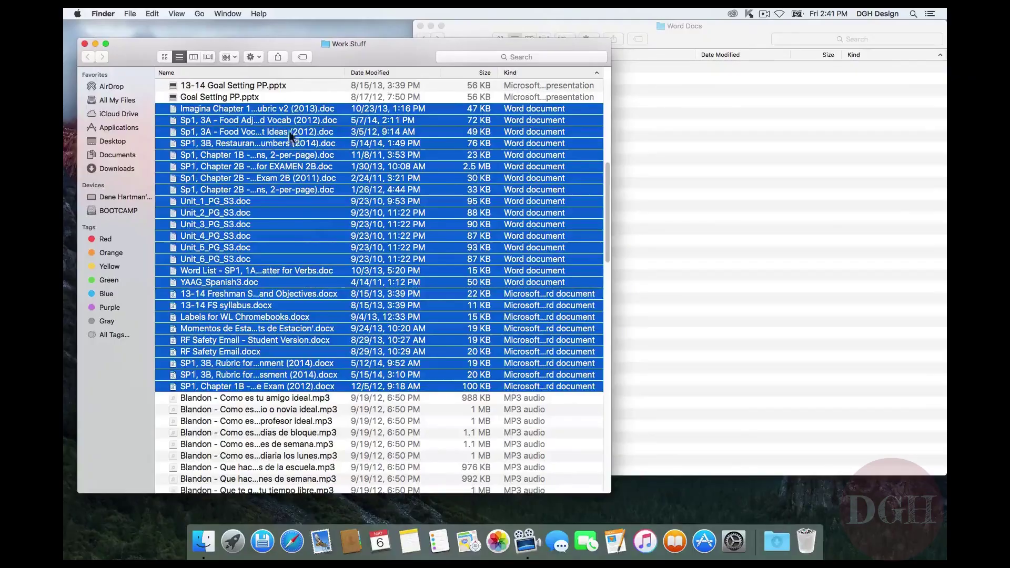
{"action": "left_click_drag", "start_coordinate": [270, 107], "coordinate": [746, 112]}
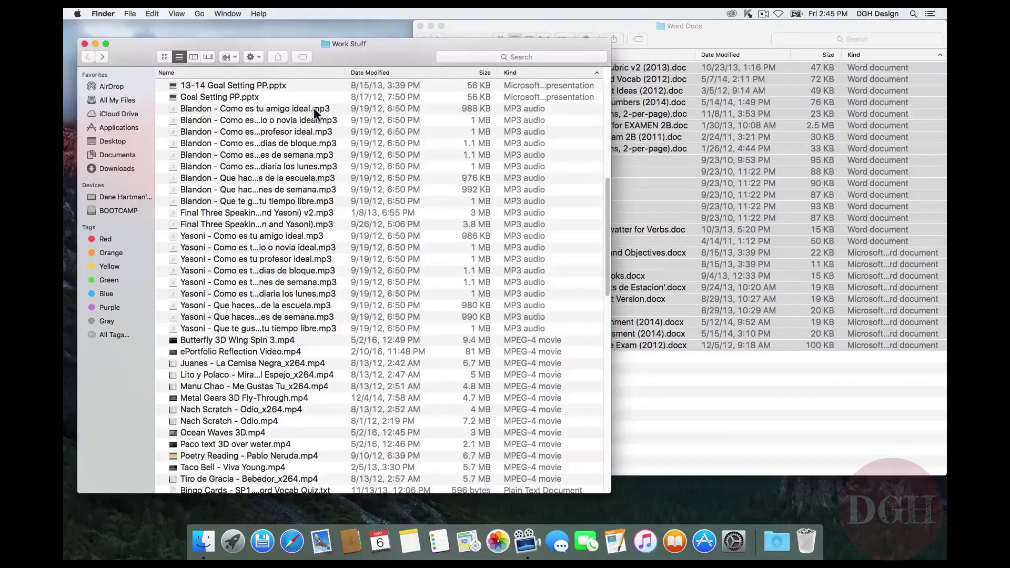
{"action": "left_click", "coordinate": [314, 108]}
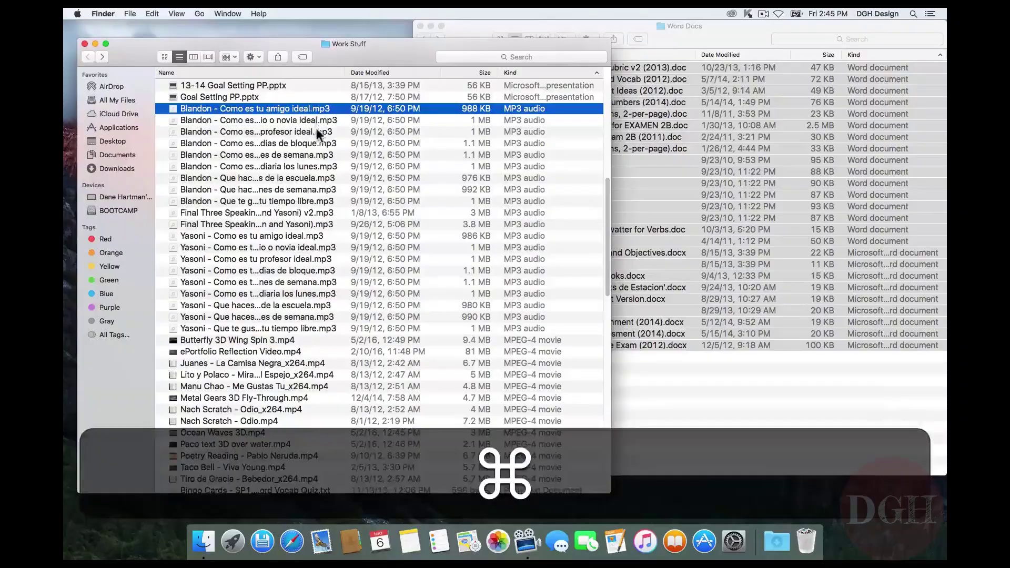
{"action": "left_click", "coordinate": [316, 131], "text": "super"}
{"action": "left_click", "coordinate": [319, 156], "text": "super"}
{"action": "left_click", "coordinate": [317, 167]}
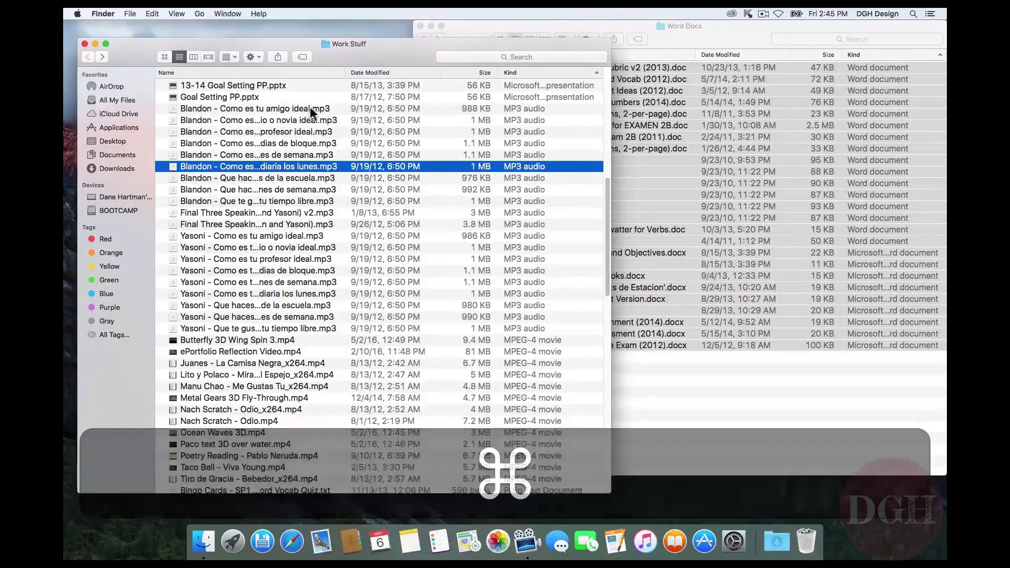
{"action": "left_click", "coordinate": [310, 108]}
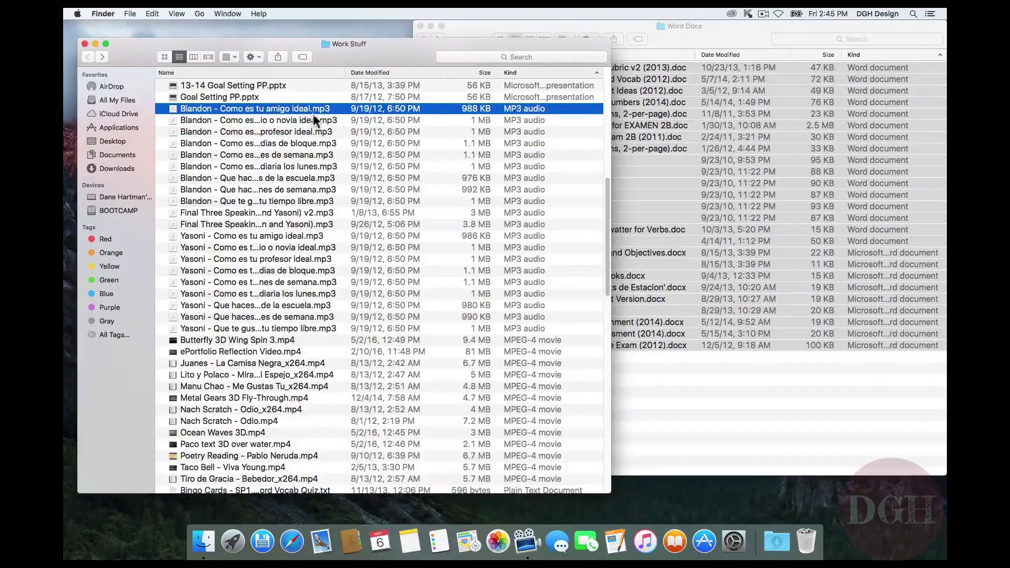
{"action": "left_click", "coordinate": [326, 328], "text": "shift"}
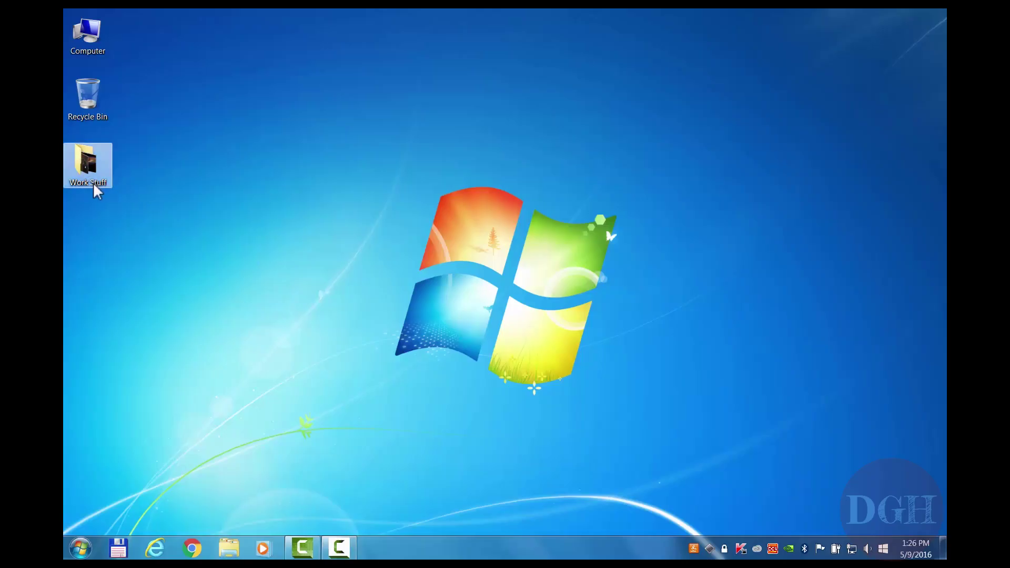
Step: Open the Work Stuff desktop folder in Windows Explorer and switch it to Details view
{"action": "left_click", "coordinate": [87, 182]}
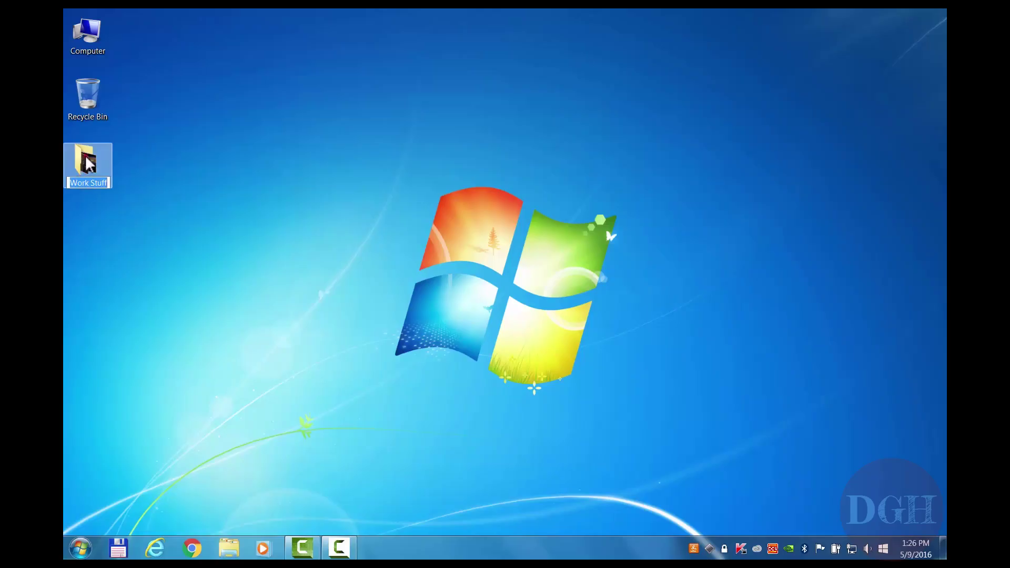
{"action": "double_click", "coordinate": [88, 164]}
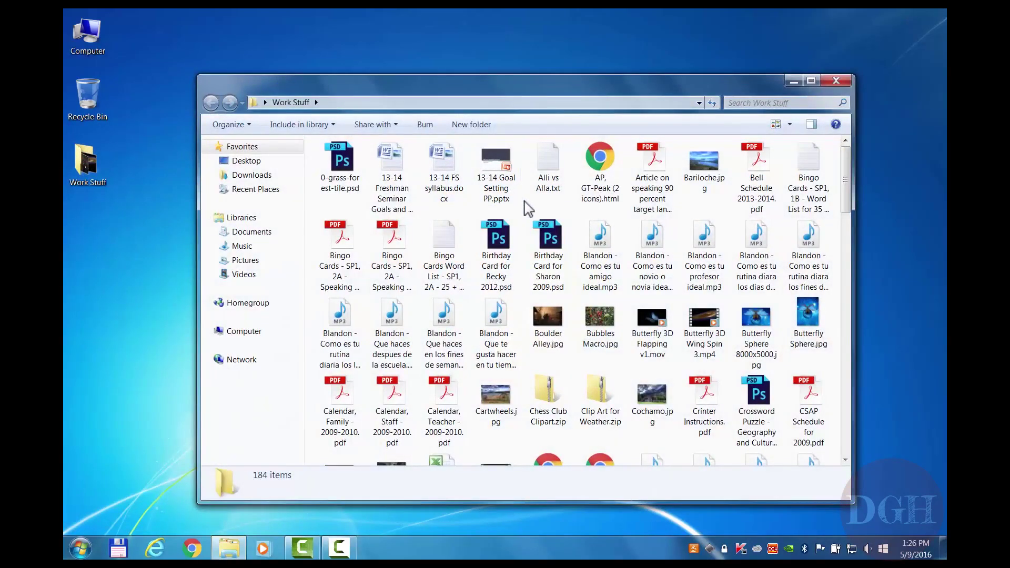
{"action": "mouse_move", "coordinate": [524, 209]}
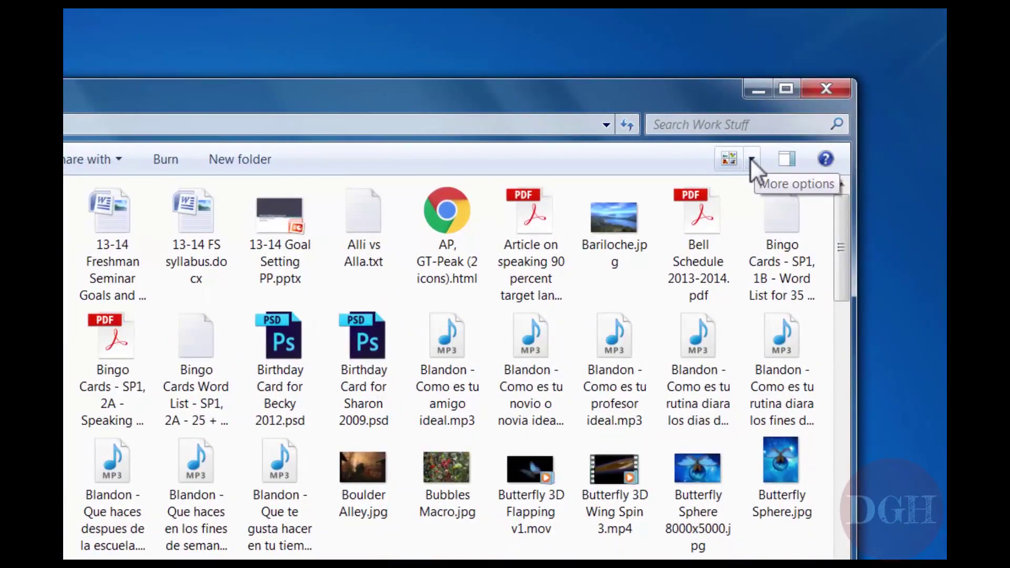
{"action": "left_click", "coordinate": [749, 157]}
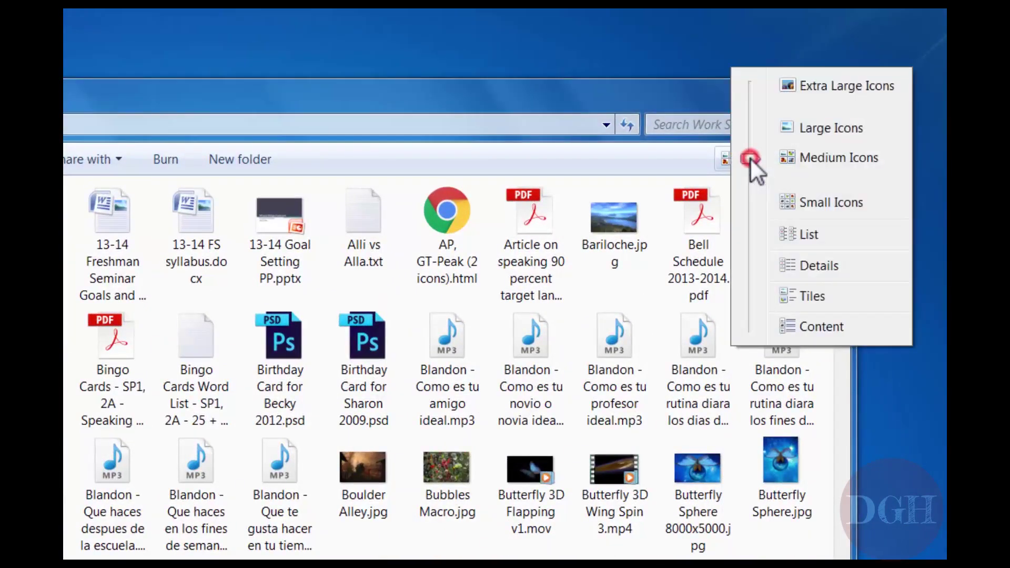
{"action": "left_click", "coordinate": [810, 264]}
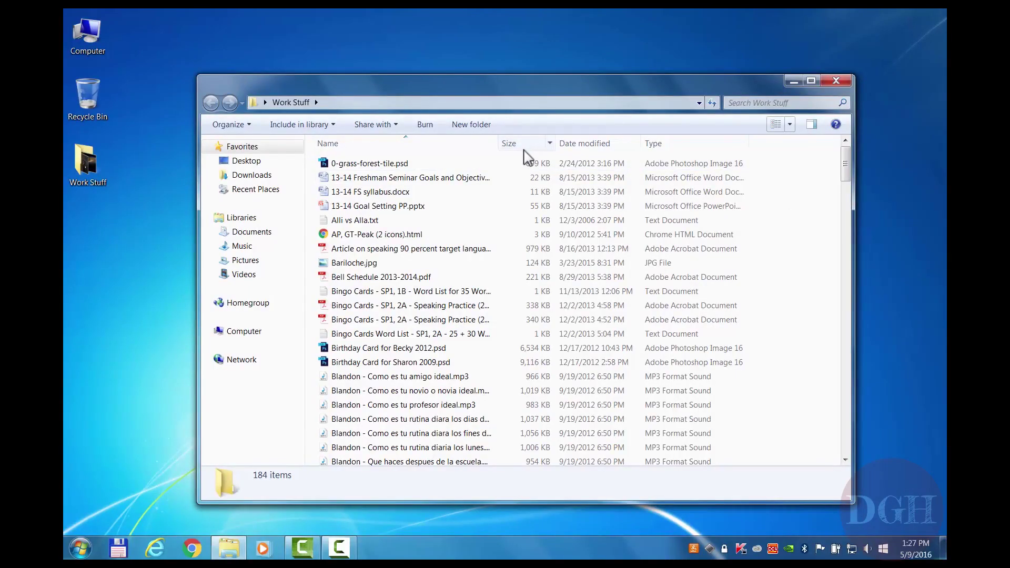
Step: Create a new folder named 'Images' inside Work Stuff
{"action": "left_click", "coordinate": [345, 221]}
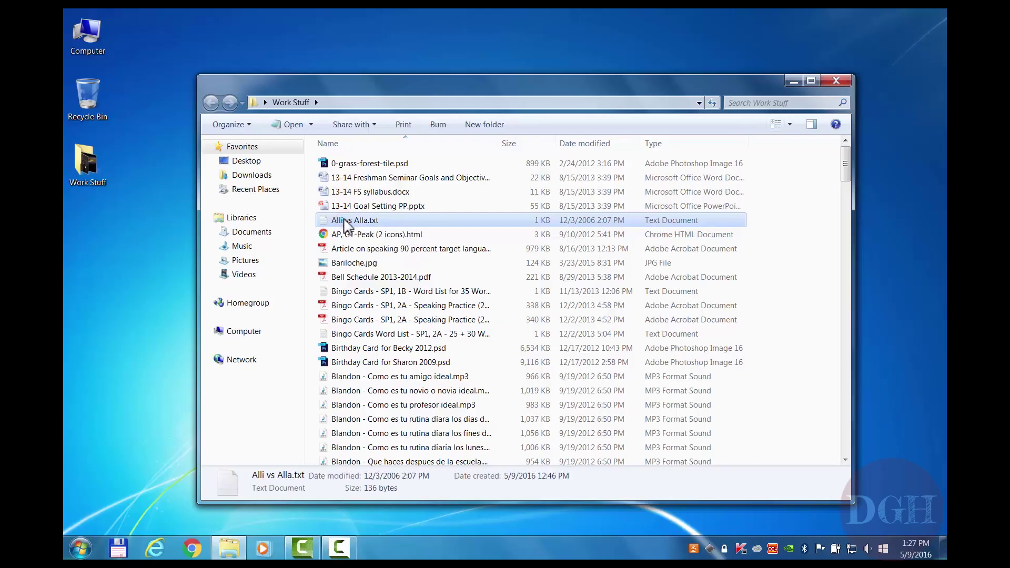
{"action": "left_click", "coordinate": [344, 221]}
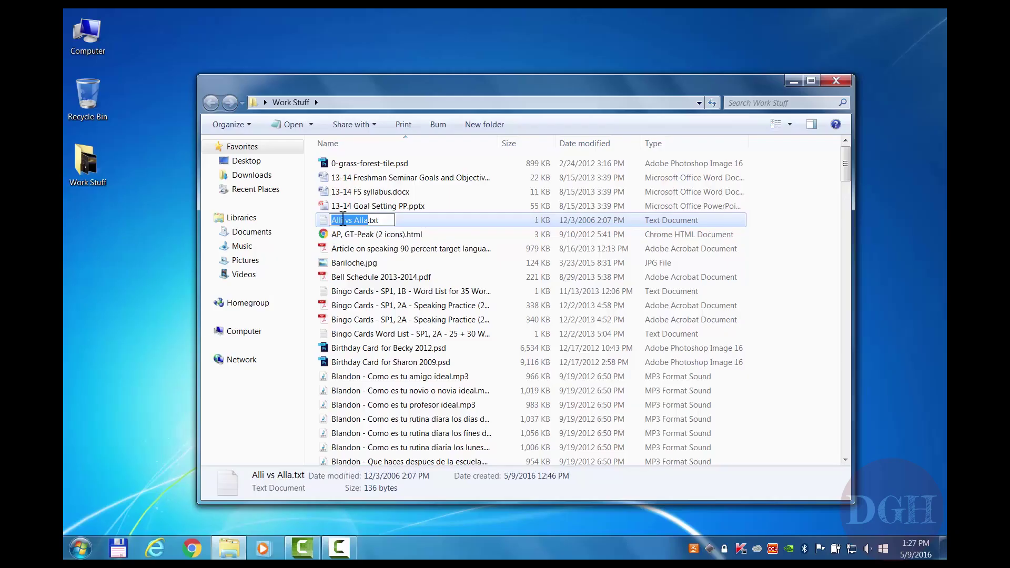
{"action": "left_click", "coordinate": [485, 125]}
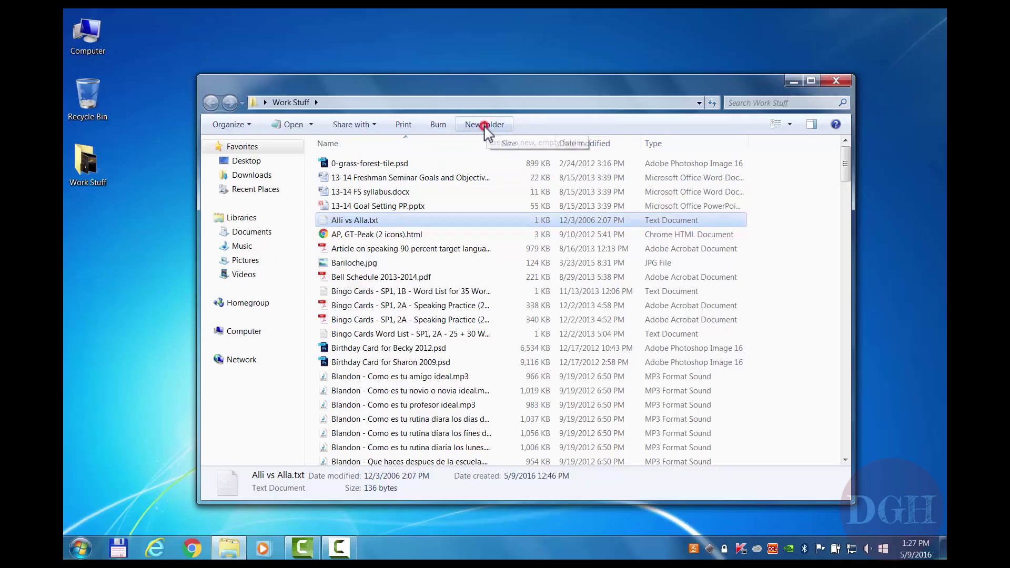
{"action": "type", "text": "Images"}
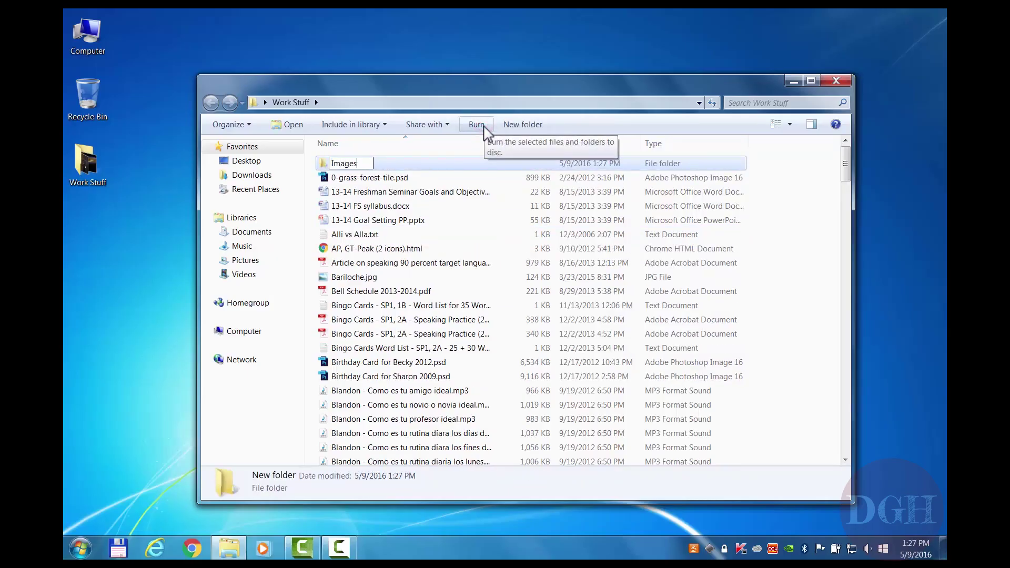
{"action": "key", "text": "Return"}
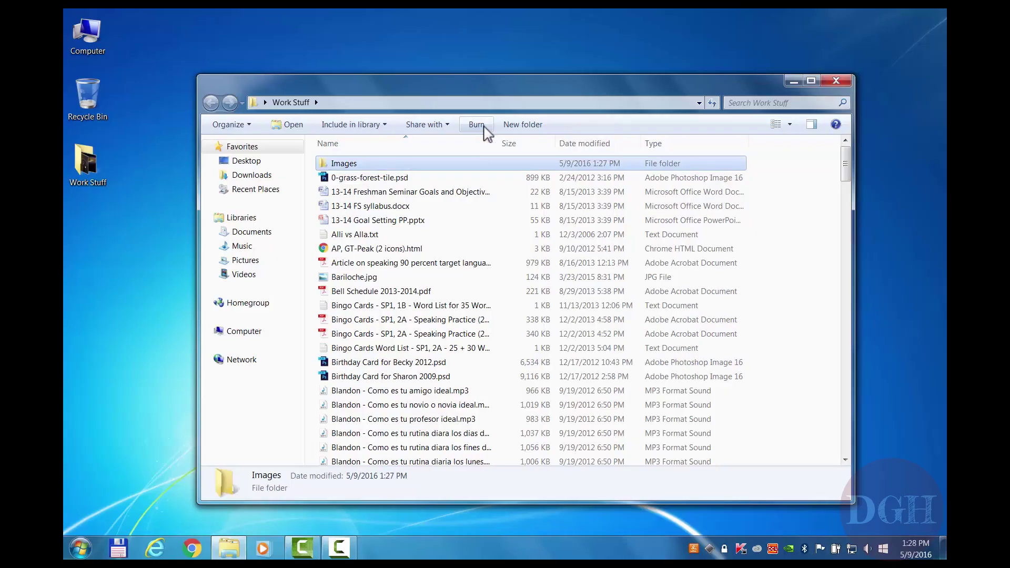
Step: Open the Images folder in a separate window placed beside the narrowed Work Stuff window
{"action": "left_click_drag", "start_coordinate": [555, 83], "coordinate": [459, 81]}
{"action": "left_click_drag", "start_coordinate": [759, 199], "coordinate": [648, 198]}
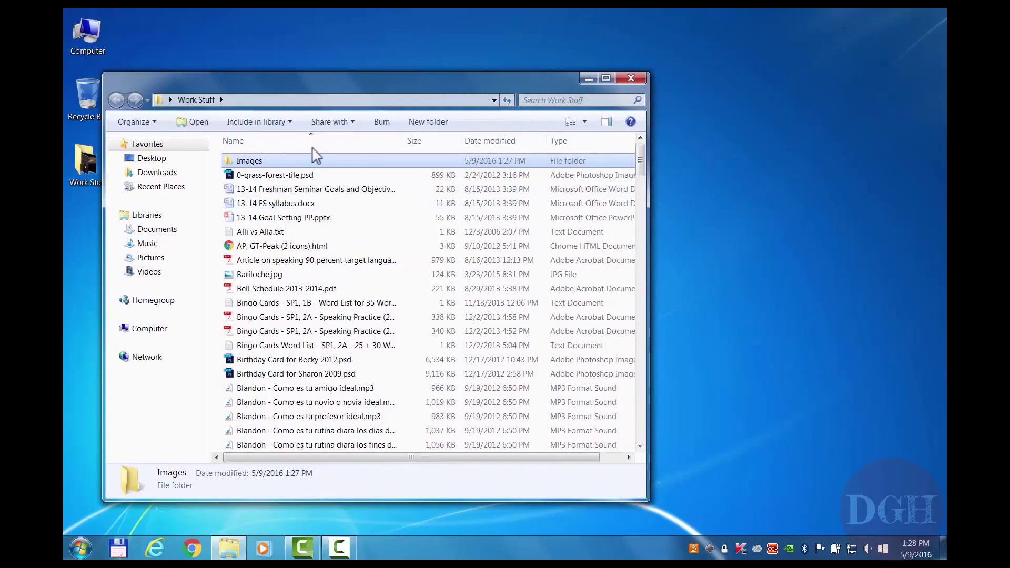
{"action": "right_click", "coordinate": [251, 161]}
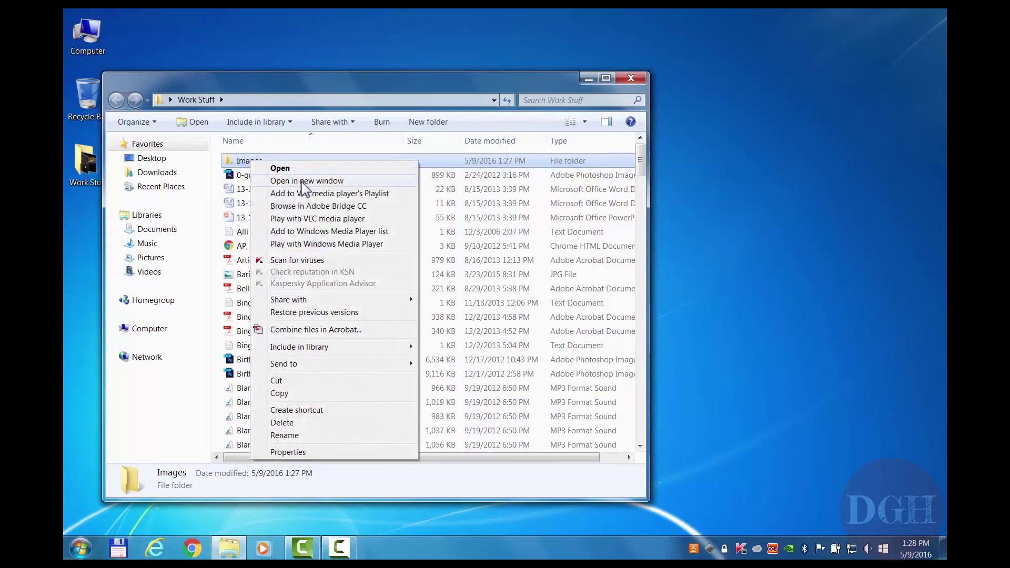
{"action": "left_click", "coordinate": [302, 182]}
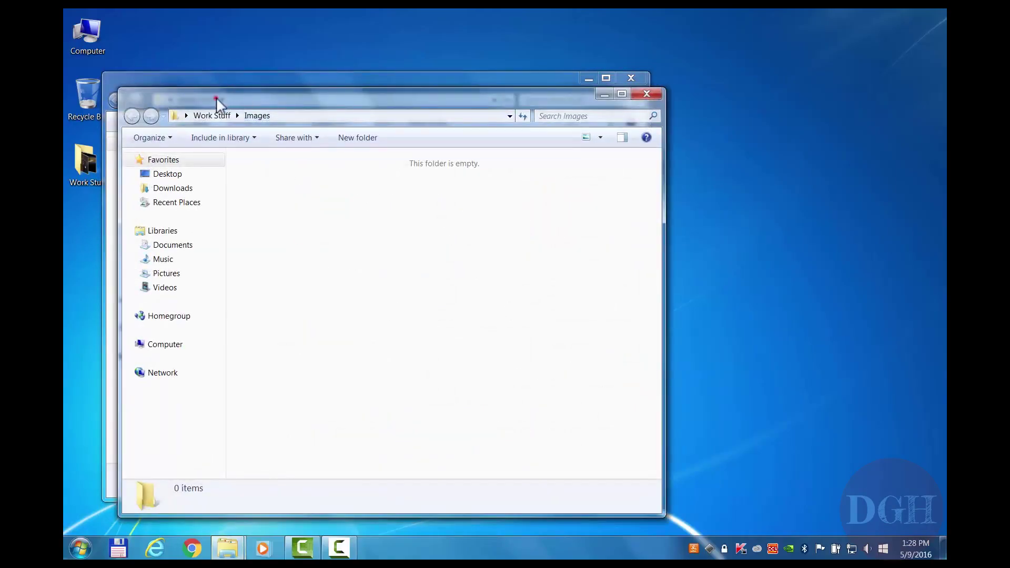
{"action": "left_click_drag", "start_coordinate": [216, 99], "coordinate": [693, 95]}
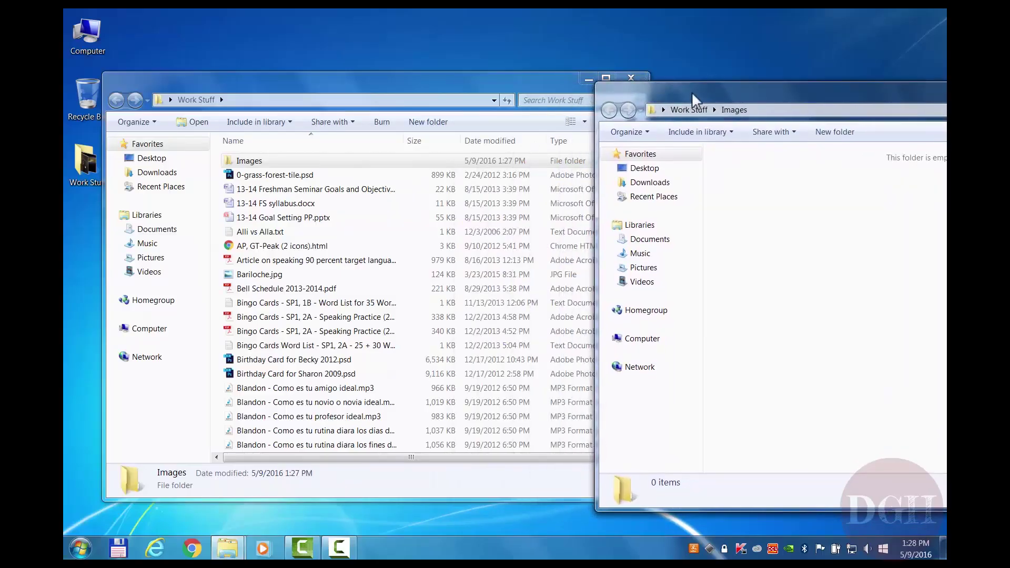
{"action": "left_click_drag", "start_coordinate": [306, 84], "coordinate": [283, 86]}
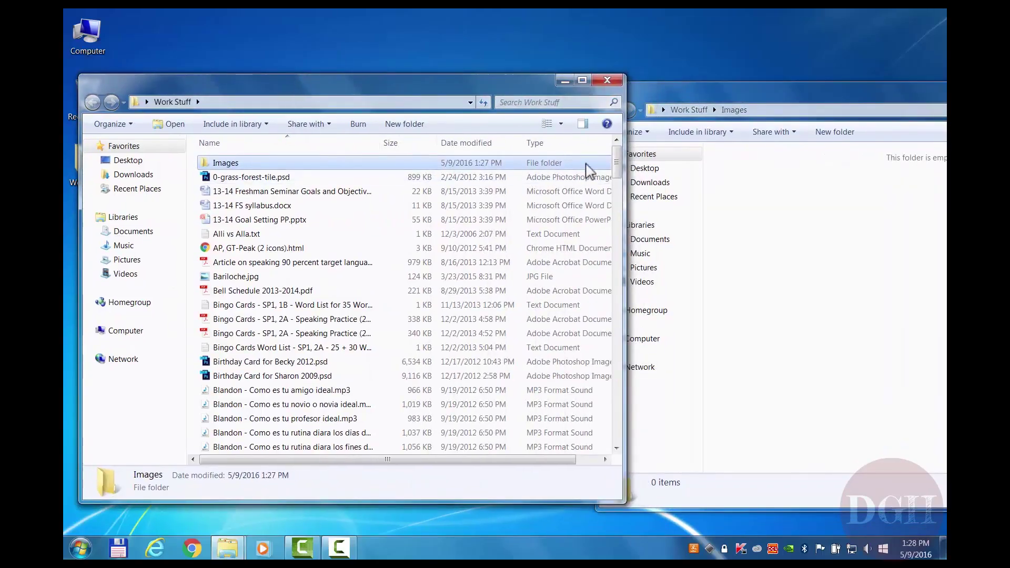
Step: Sort Work Stuff by type and move the first five JPGs, Bariloche through Butterfly Sphere, into Images
{"action": "left_click", "coordinate": [542, 144]}
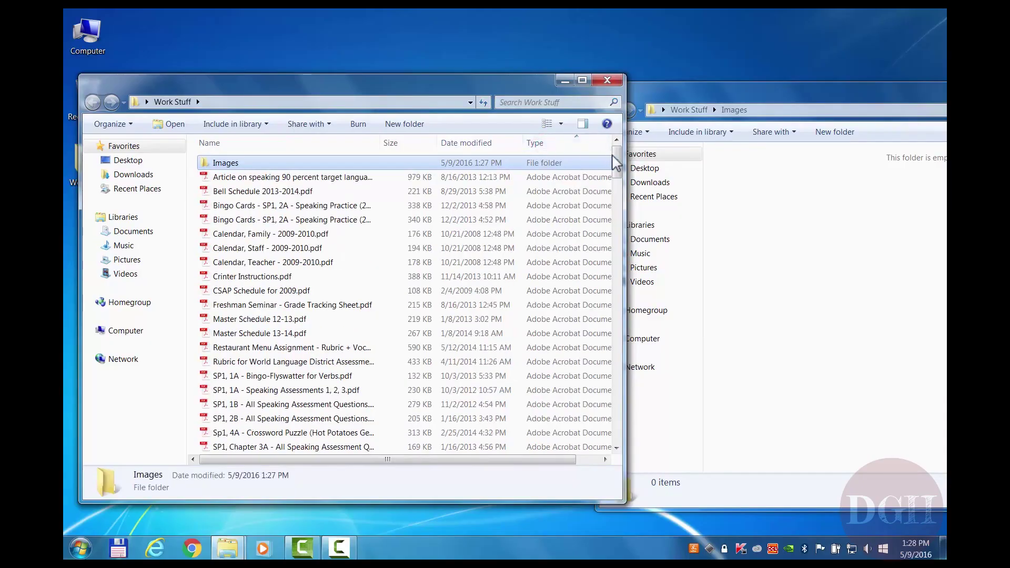
{"action": "left_click_drag", "start_coordinate": [616, 154], "coordinate": [626, 245]}
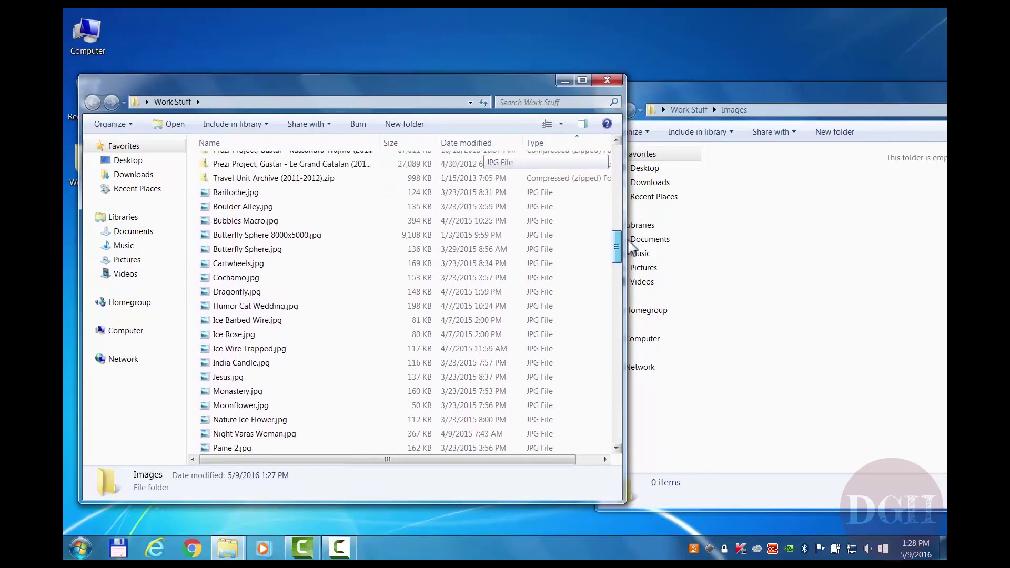
{"action": "left_click", "coordinate": [245, 192]}
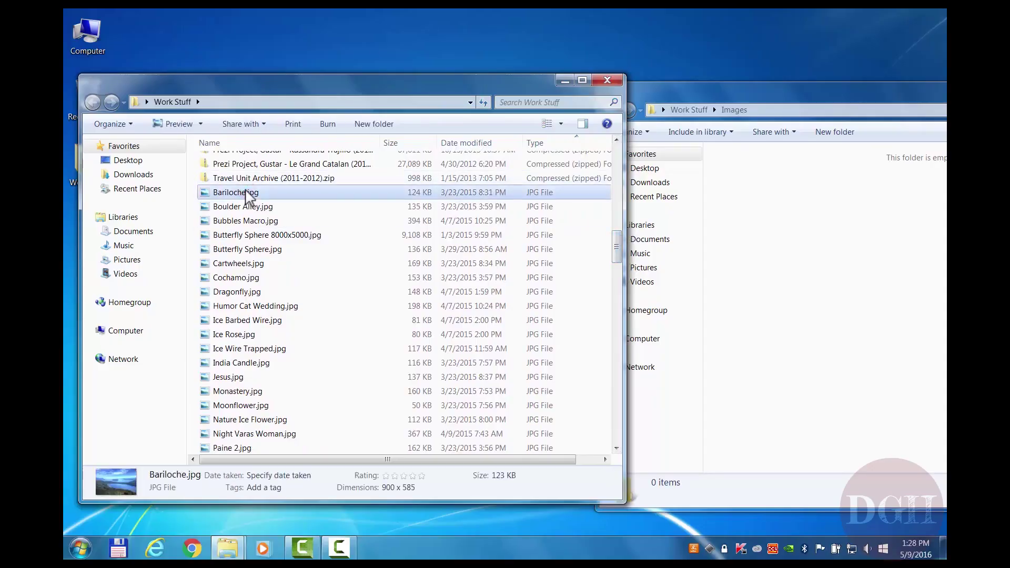
{"action": "left_click", "coordinate": [244, 206], "text": "ctrl"}
{"action": "left_click", "coordinate": [247, 221], "text": "ctrl"}
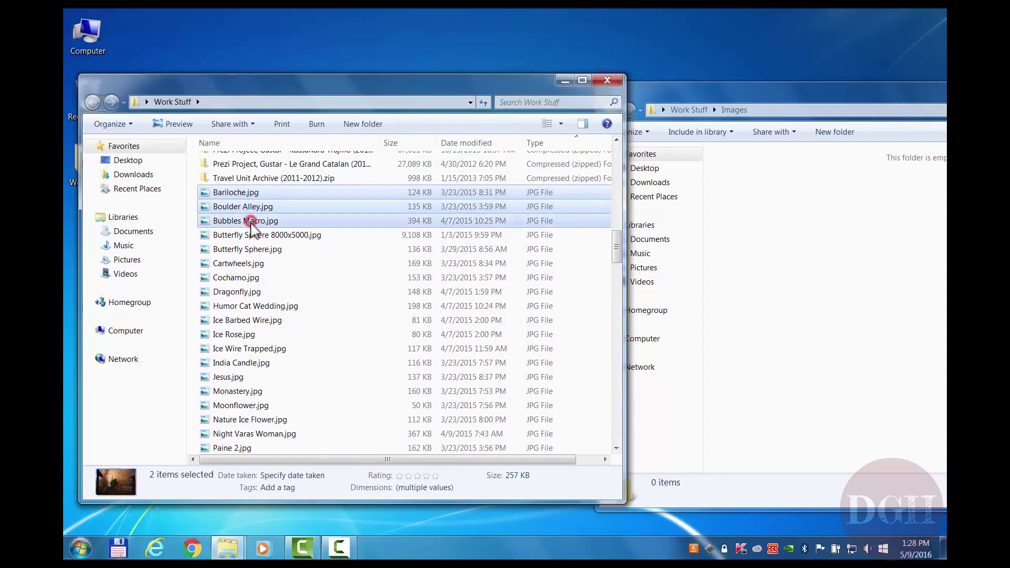
{"action": "left_click", "coordinate": [251, 236], "text": "ctrl"}
{"action": "left_click", "coordinate": [252, 248], "text": "ctrl"}
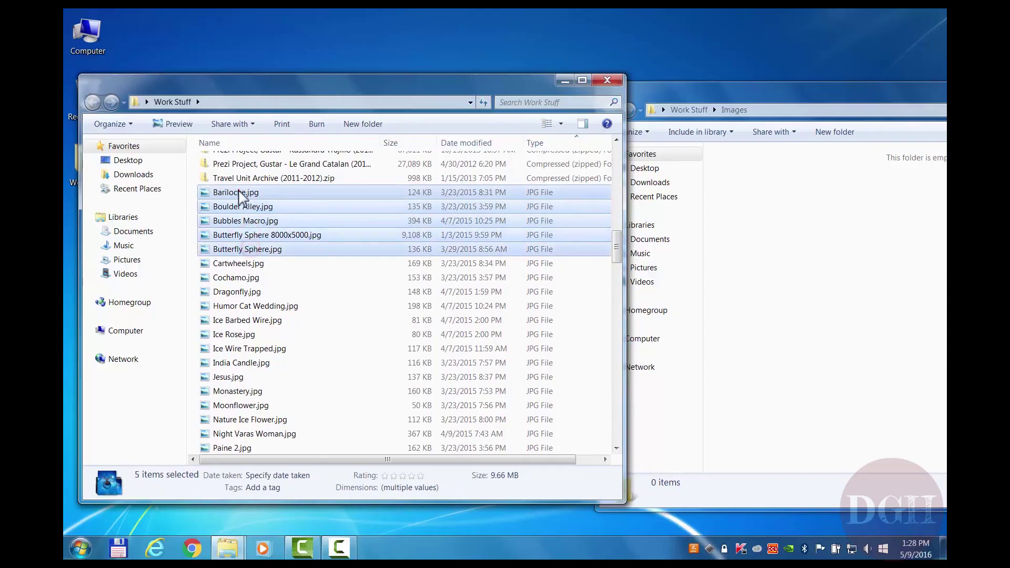
{"action": "left_click_drag", "start_coordinate": [238, 197], "coordinate": [803, 266]}
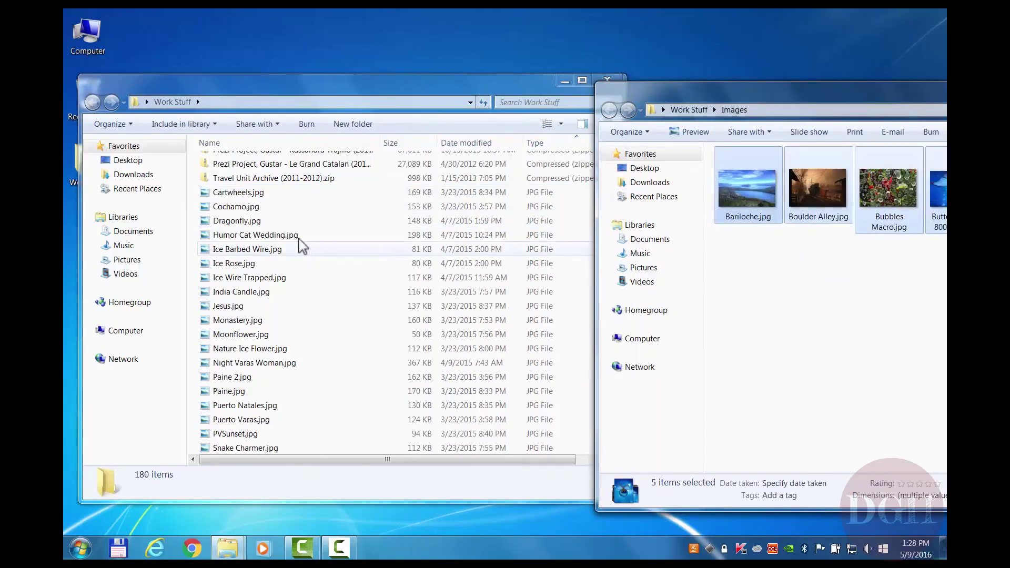
Step: Move the remaining 24 images, Cartwheels.jpg through Wonderland Lake.jpg, into the Images folder
{"action": "left_click", "coordinate": [256, 194]}
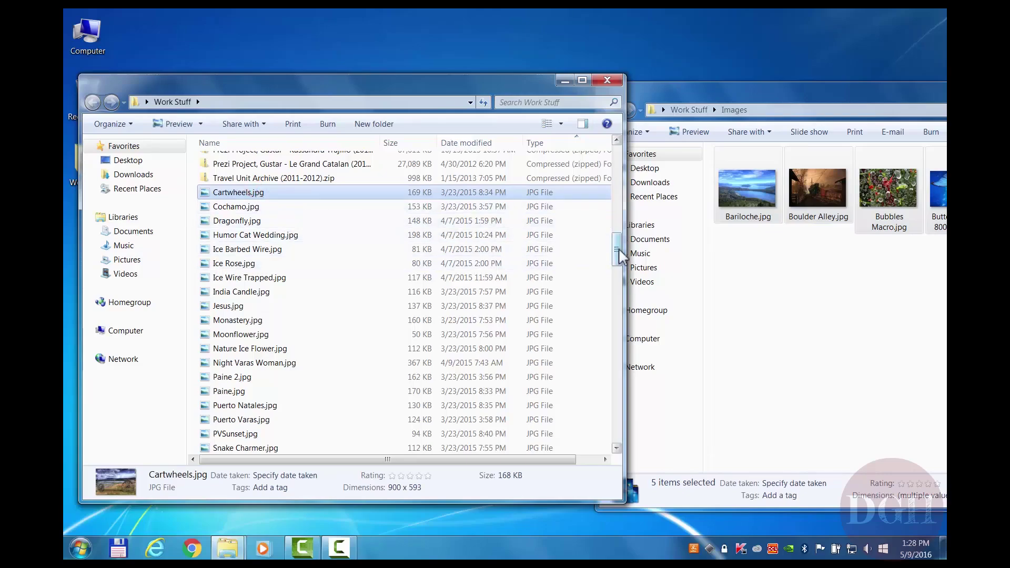
{"action": "left_click_drag", "start_coordinate": [618, 253], "coordinate": [618, 274]}
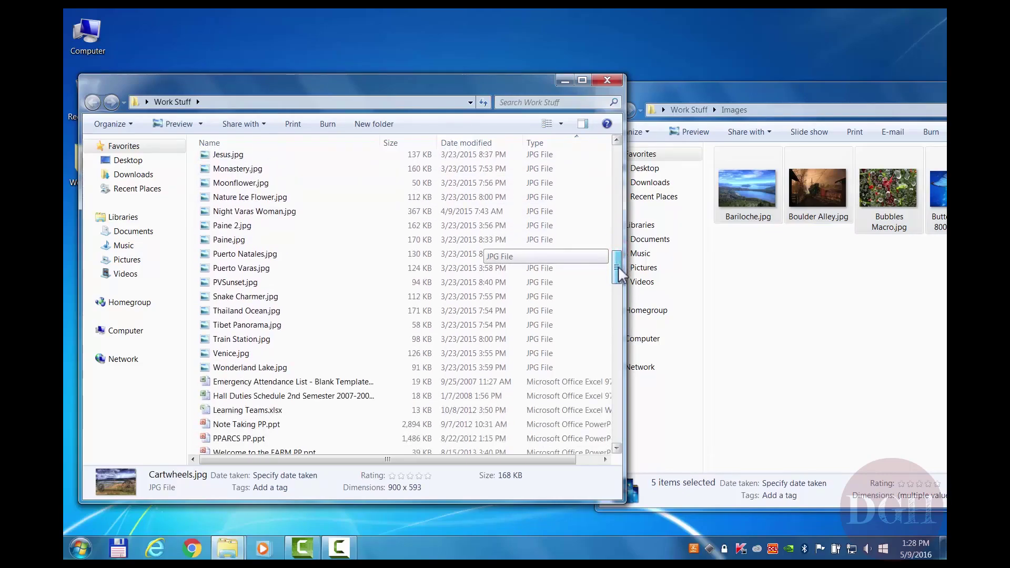
{"action": "left_click", "coordinate": [235, 368], "text": "shift"}
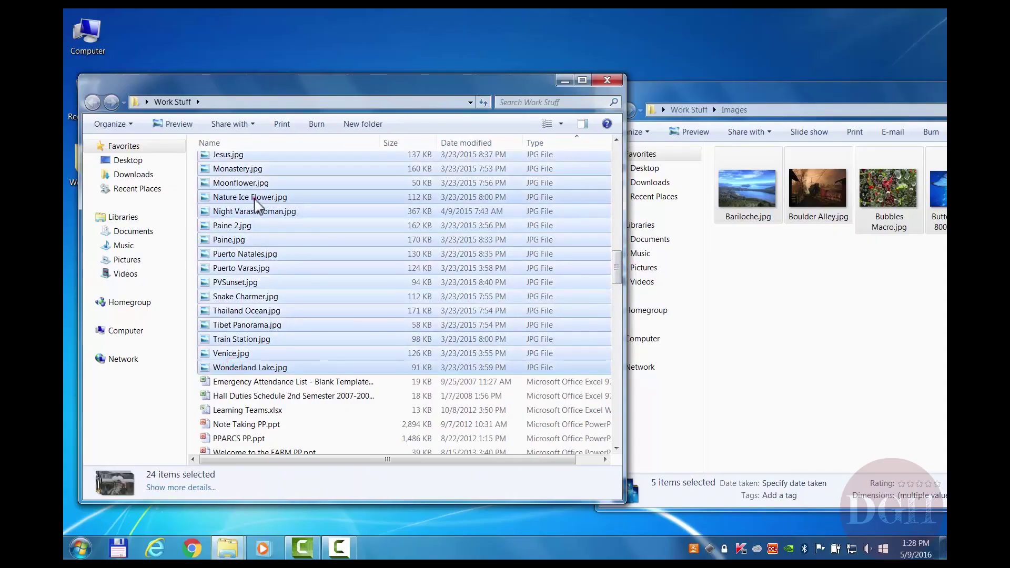
{"action": "left_click_drag", "start_coordinate": [254, 198], "coordinate": [834, 395]}
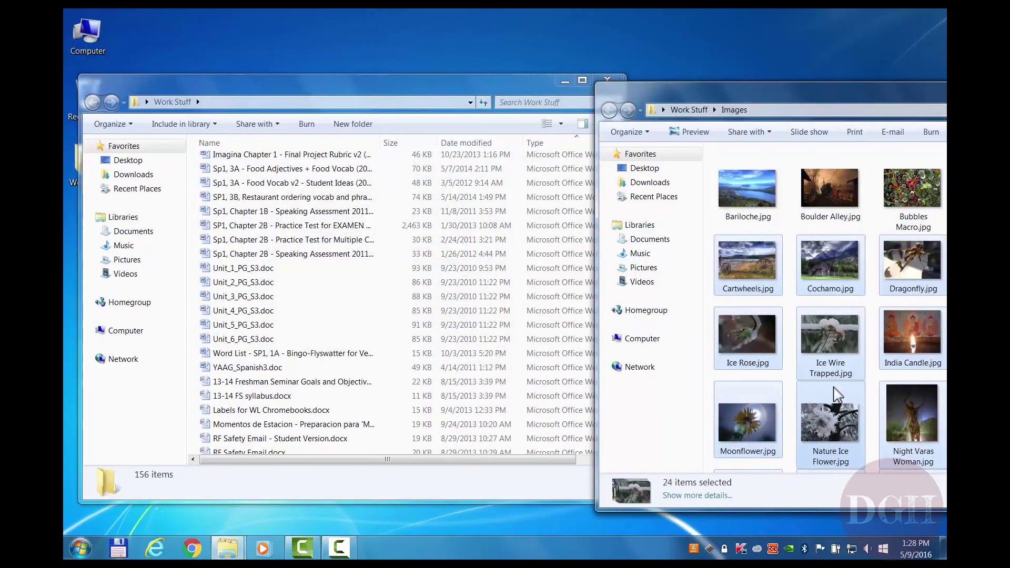